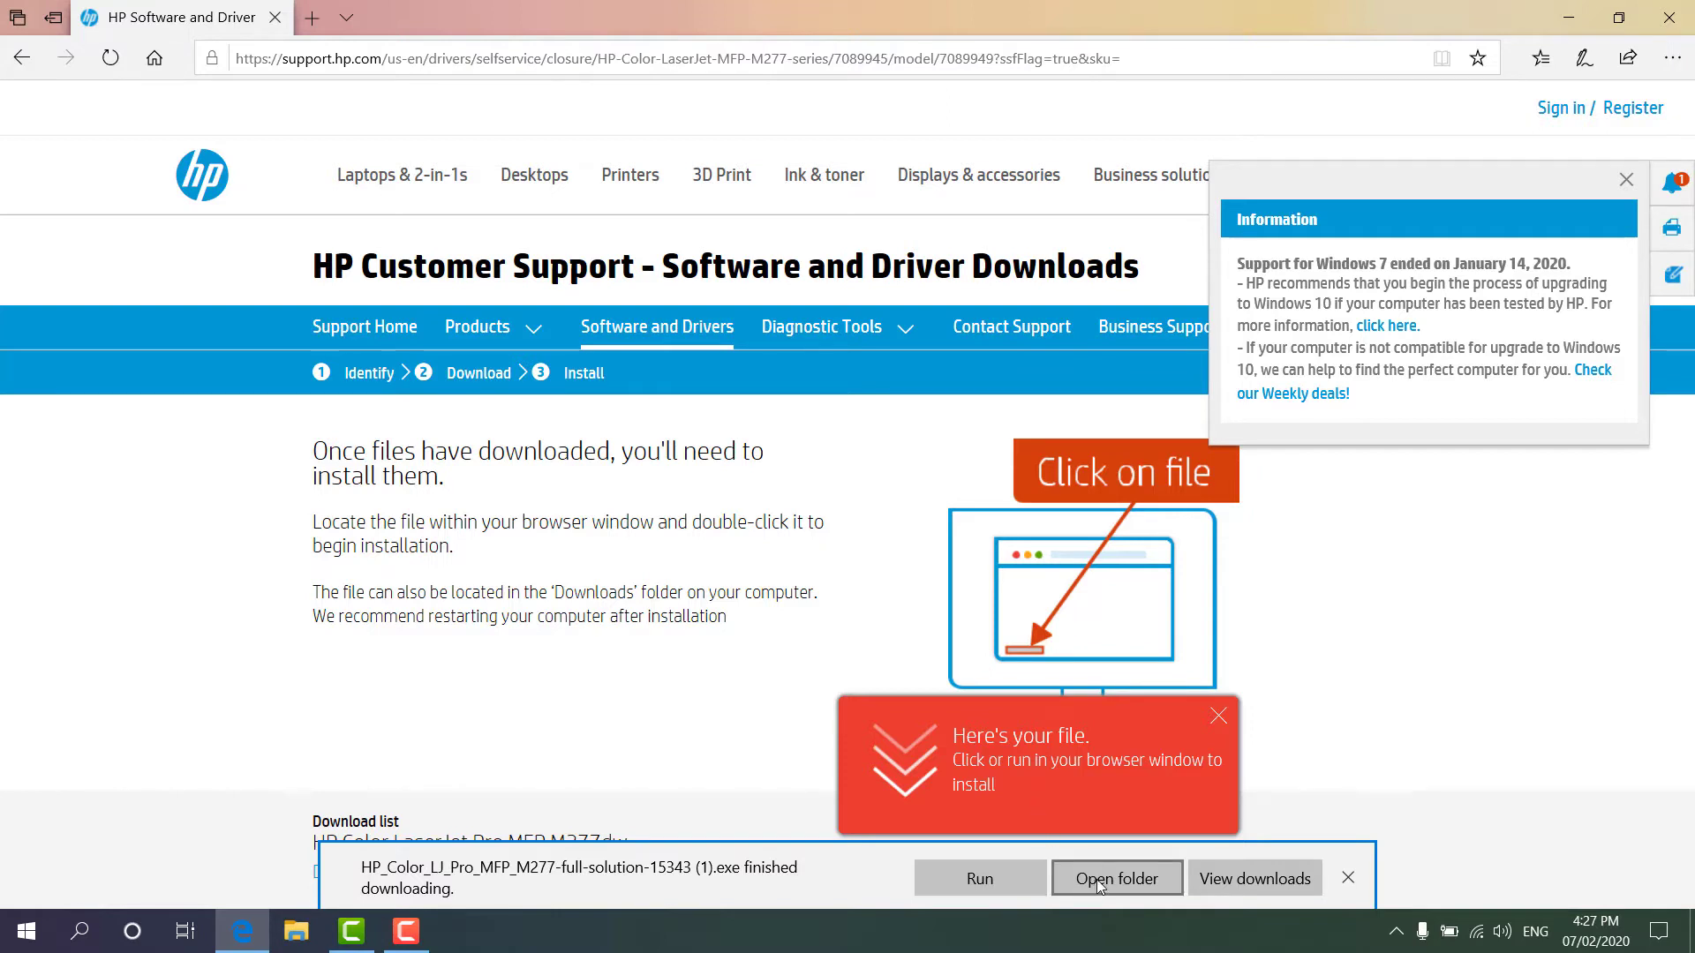
Run the downloaded HP_Color_LJ_Pro_MFP_M277 full-solution installer, minimize the browser and proceed with the default software selection.
left_click(995, 879)
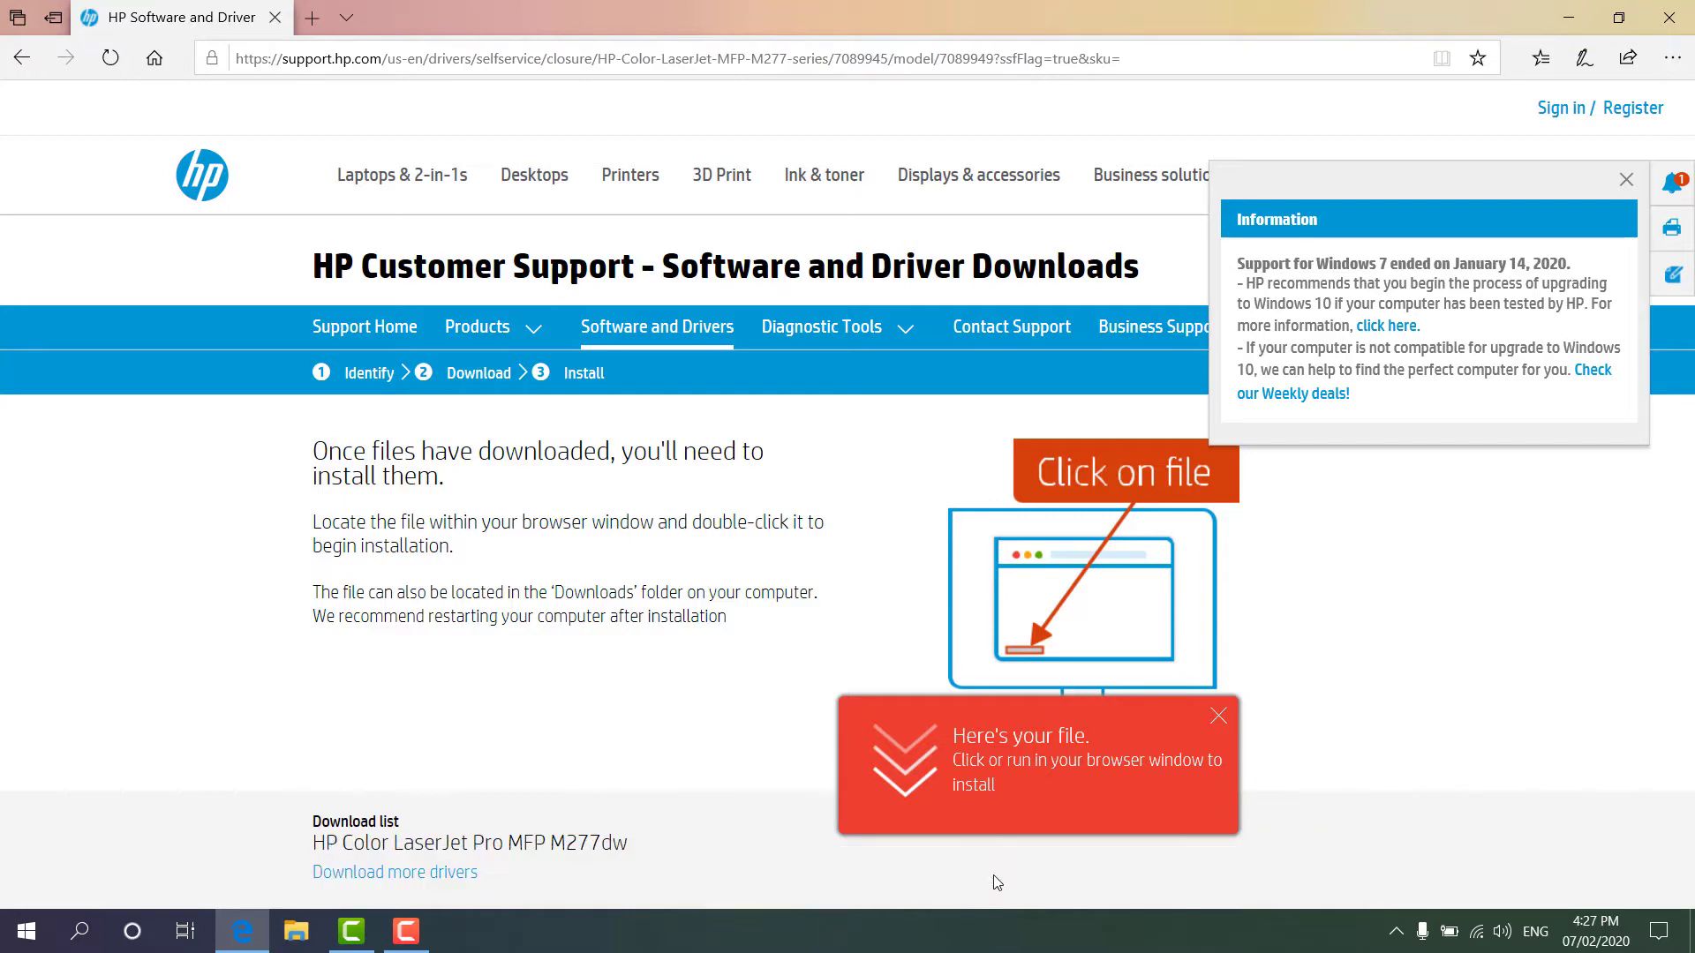
left_click(1567, 17)
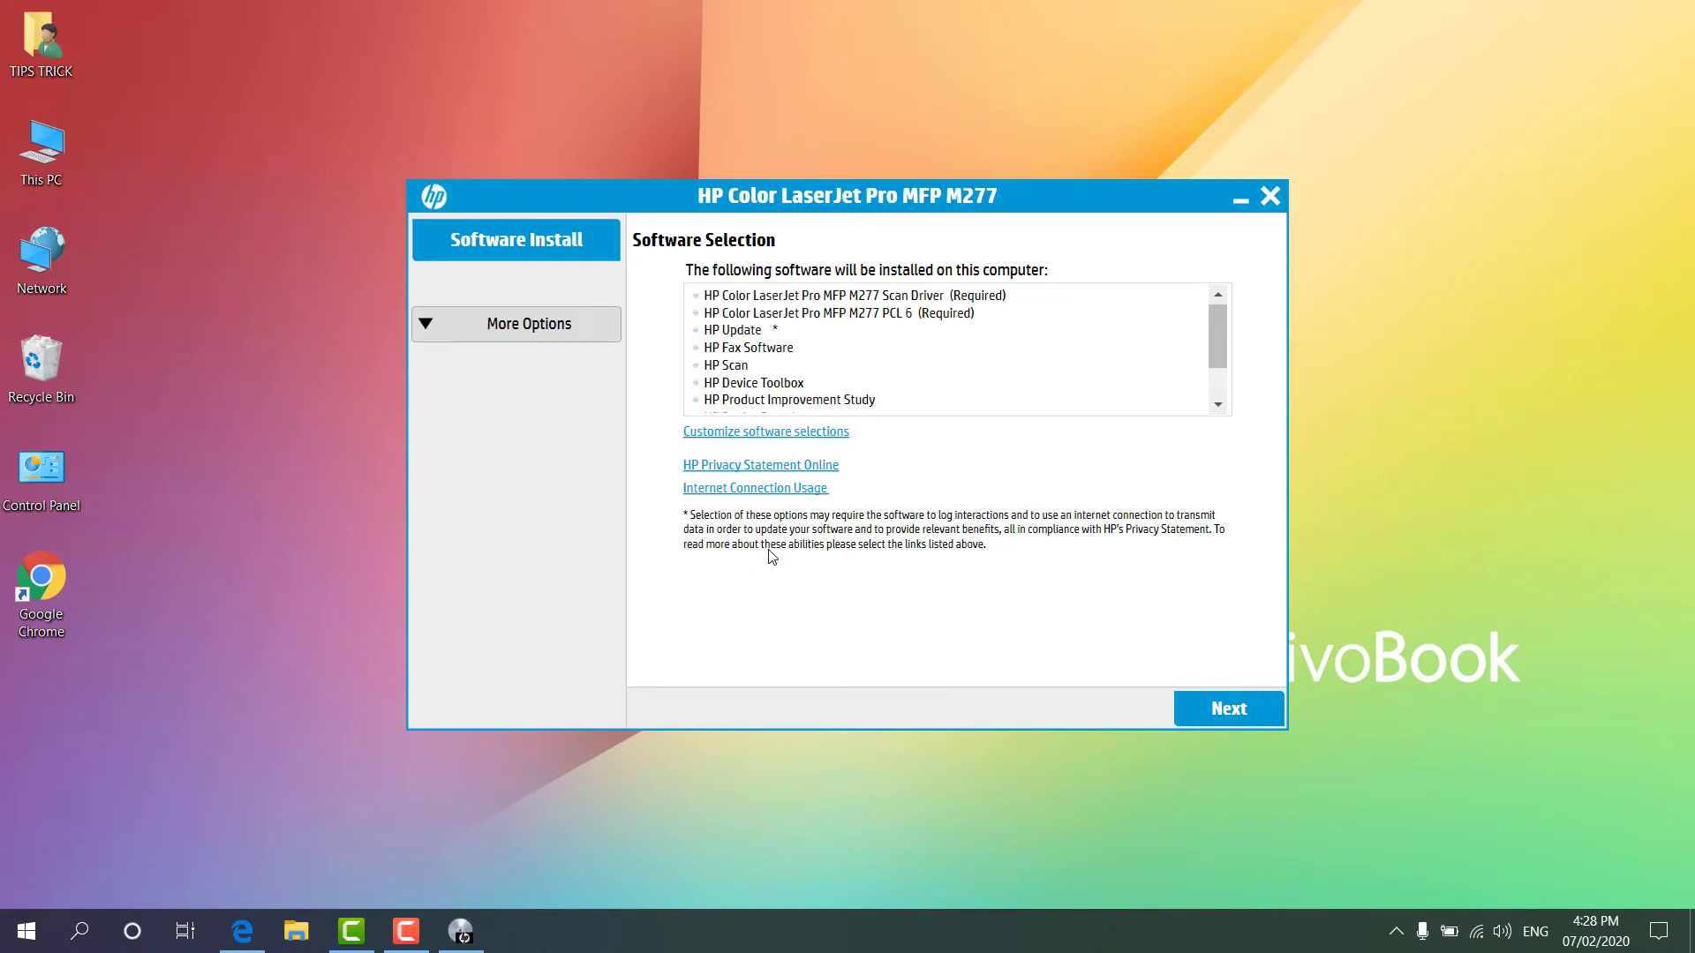
left_click(964, 298)
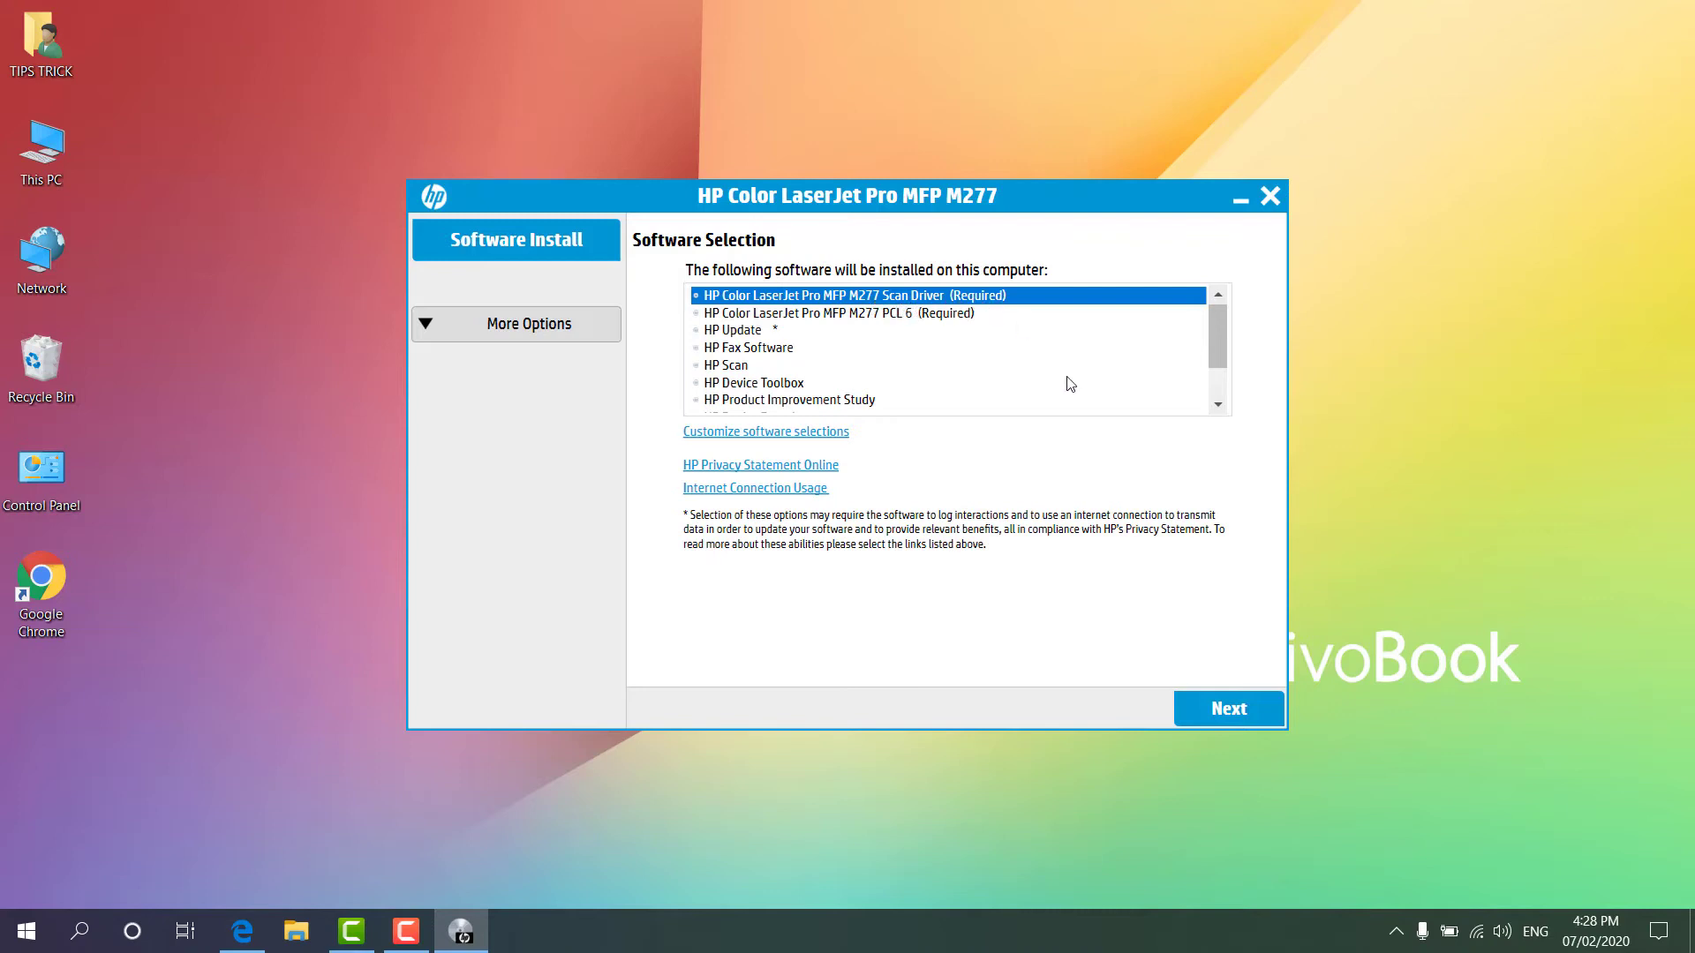
left_click(1216, 712)
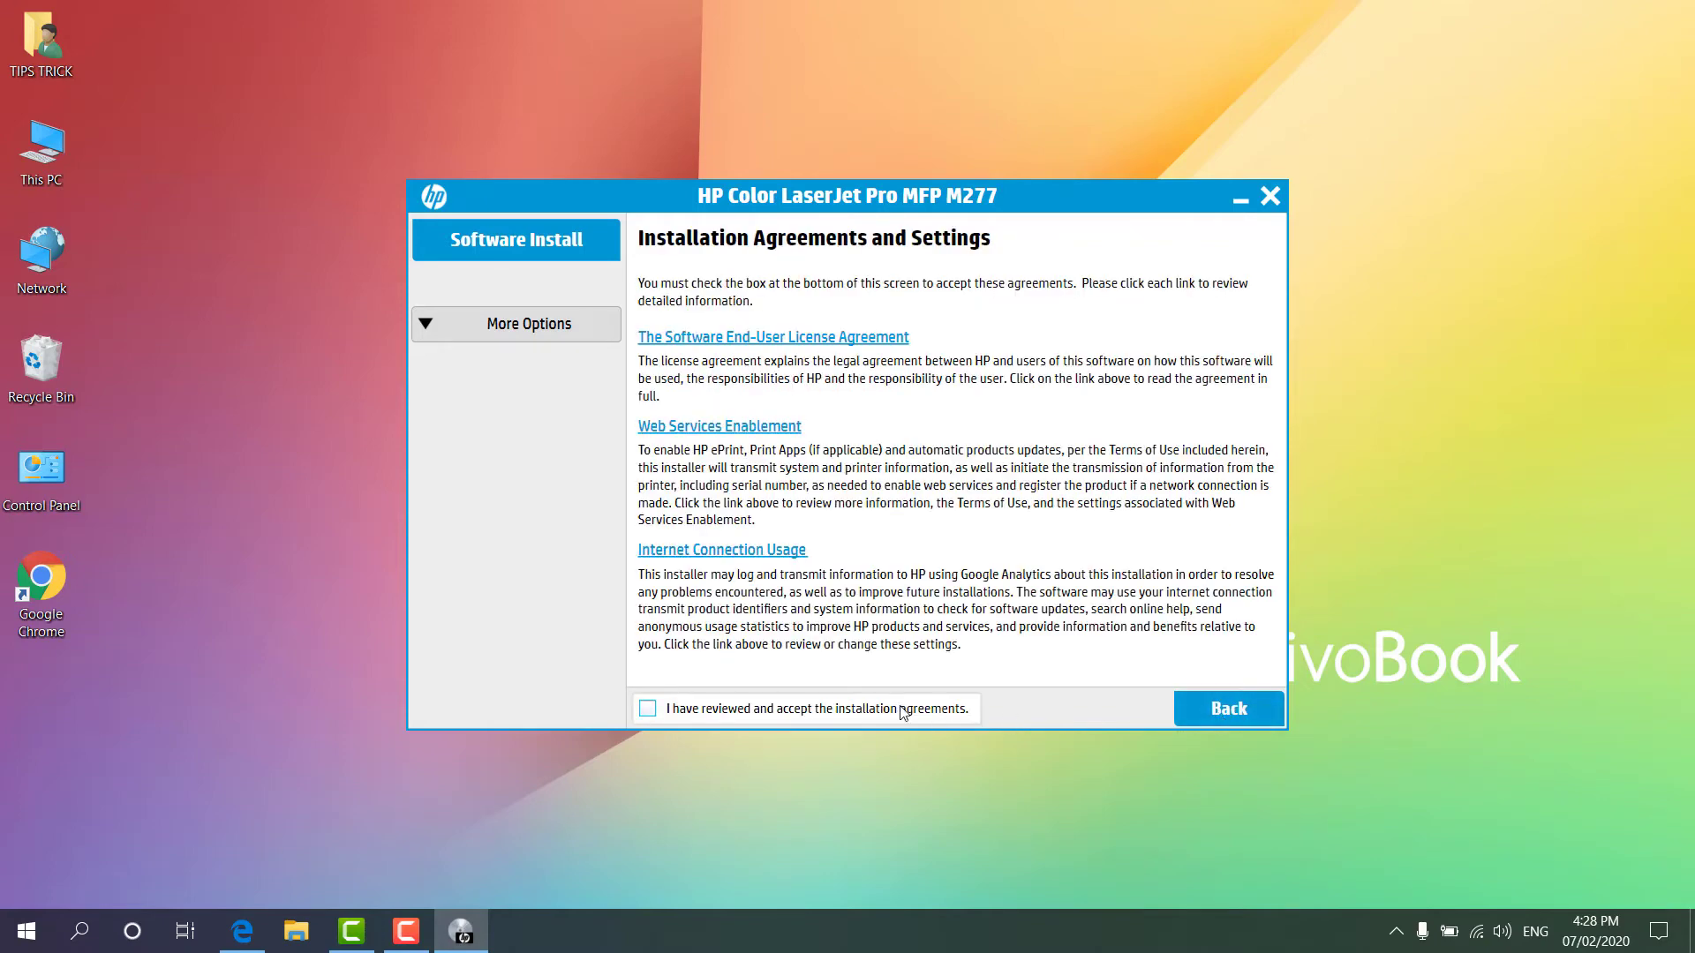
Accept the installation agreements and continue past the environmental tips to the connection type selection.
left_click(828, 715)
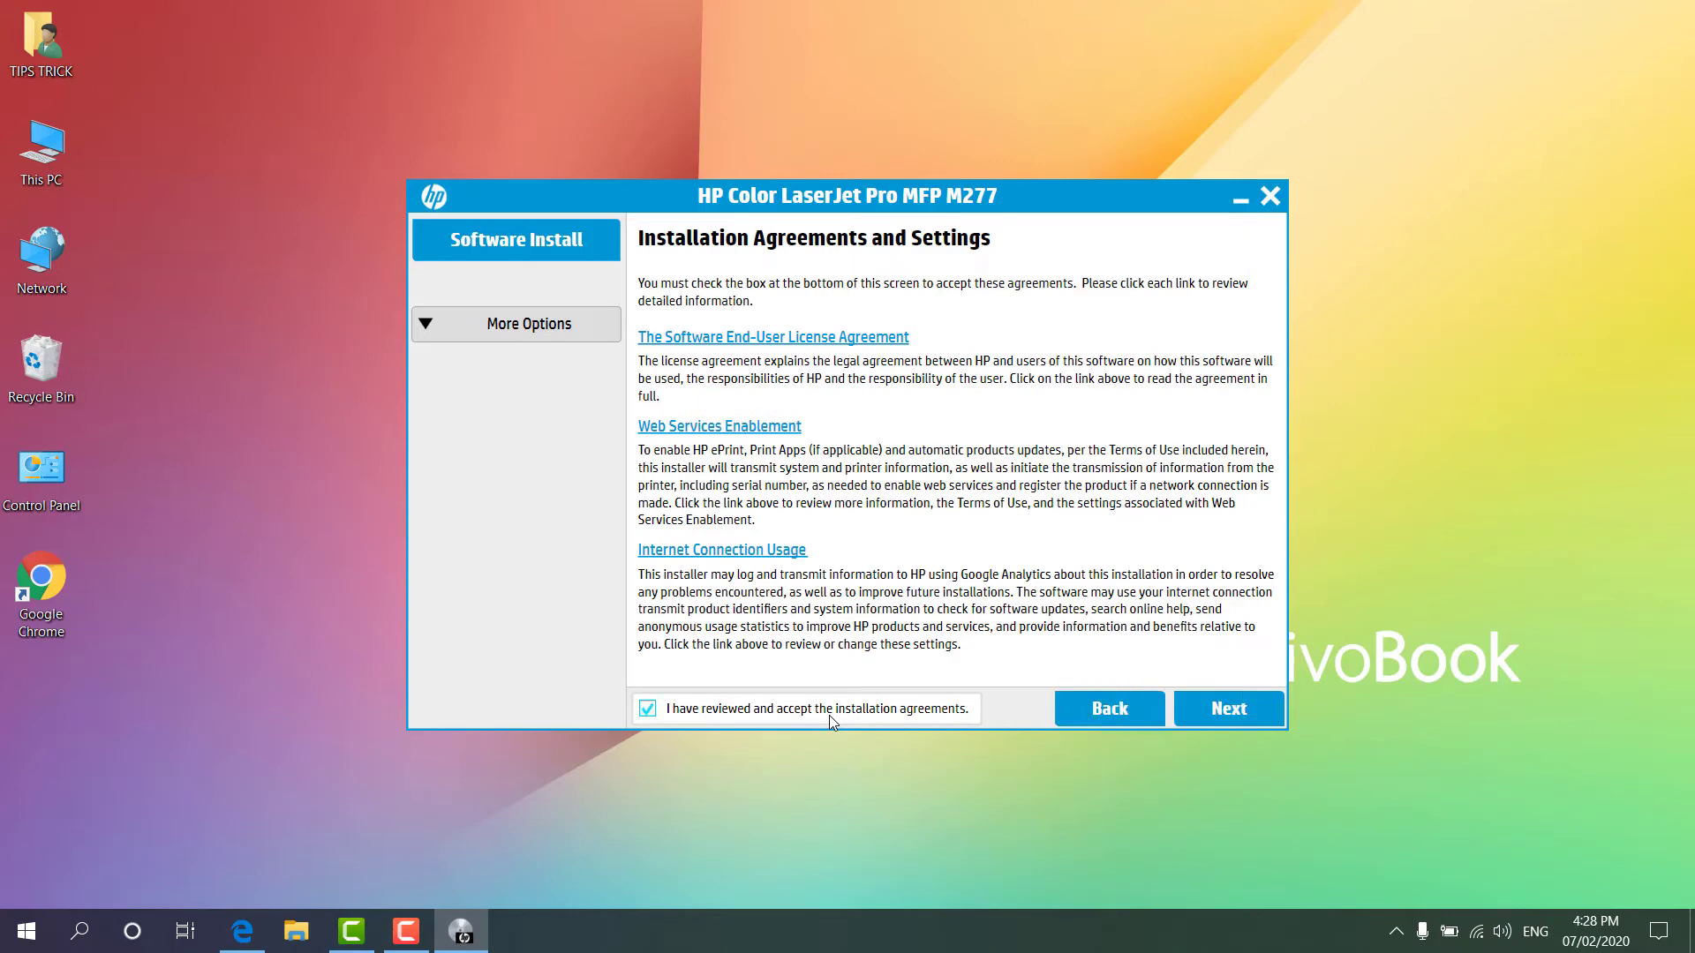
left_click(1230, 711)
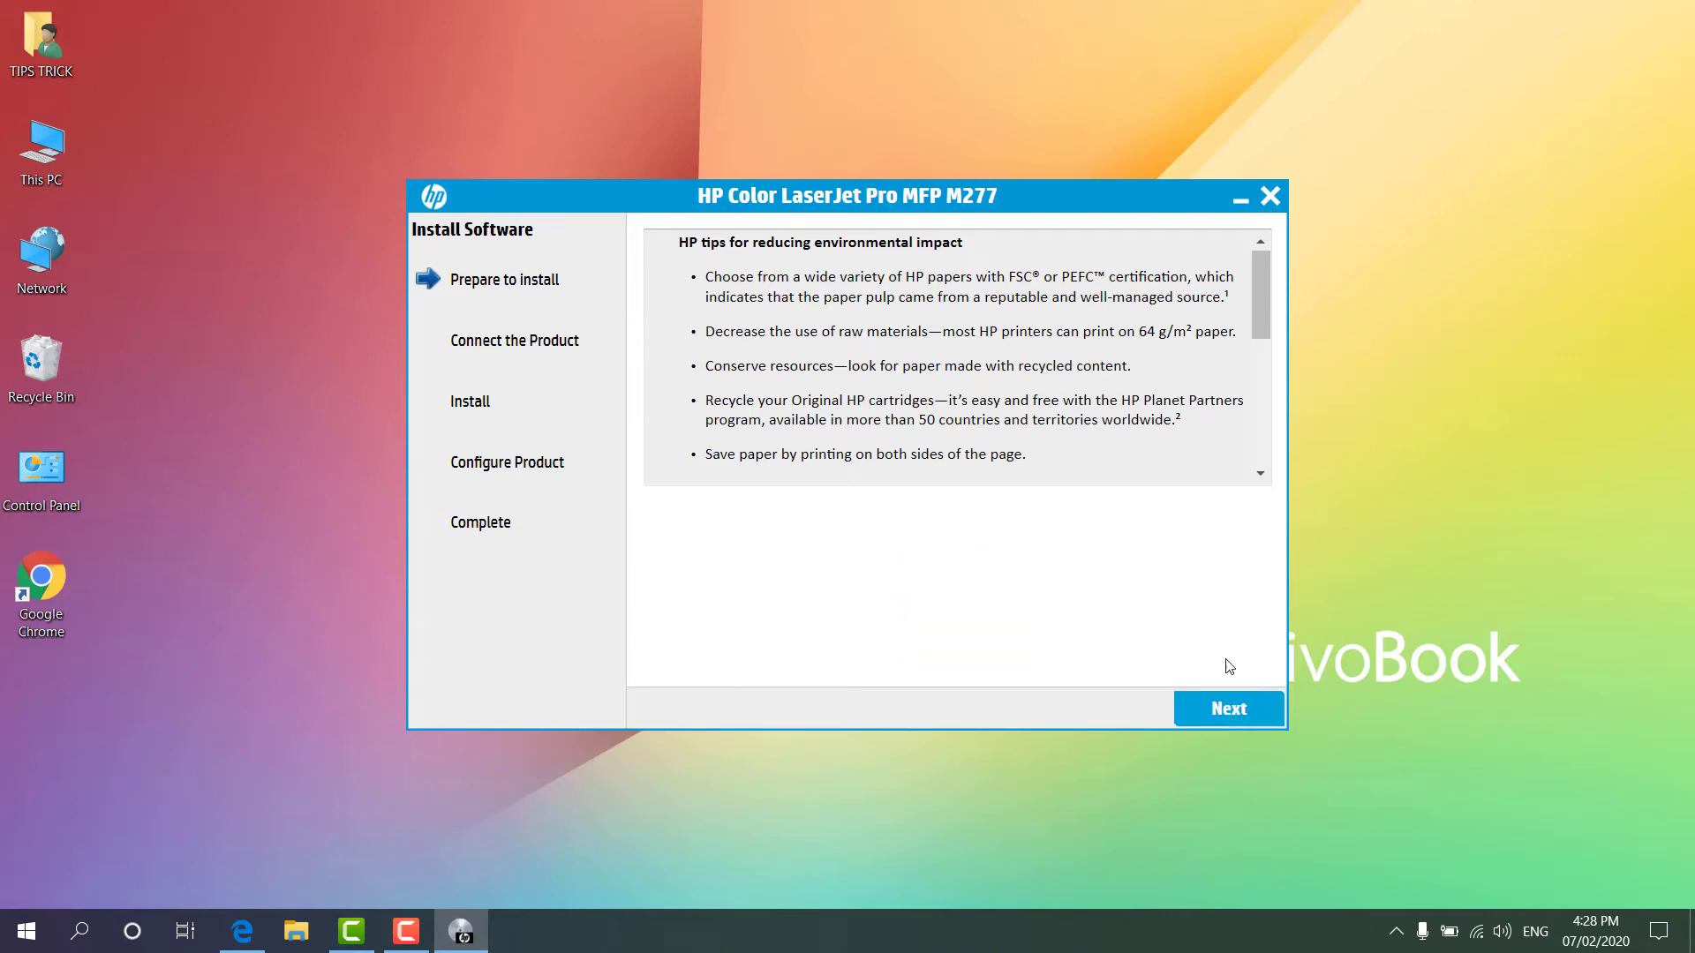
left_click(1233, 706)
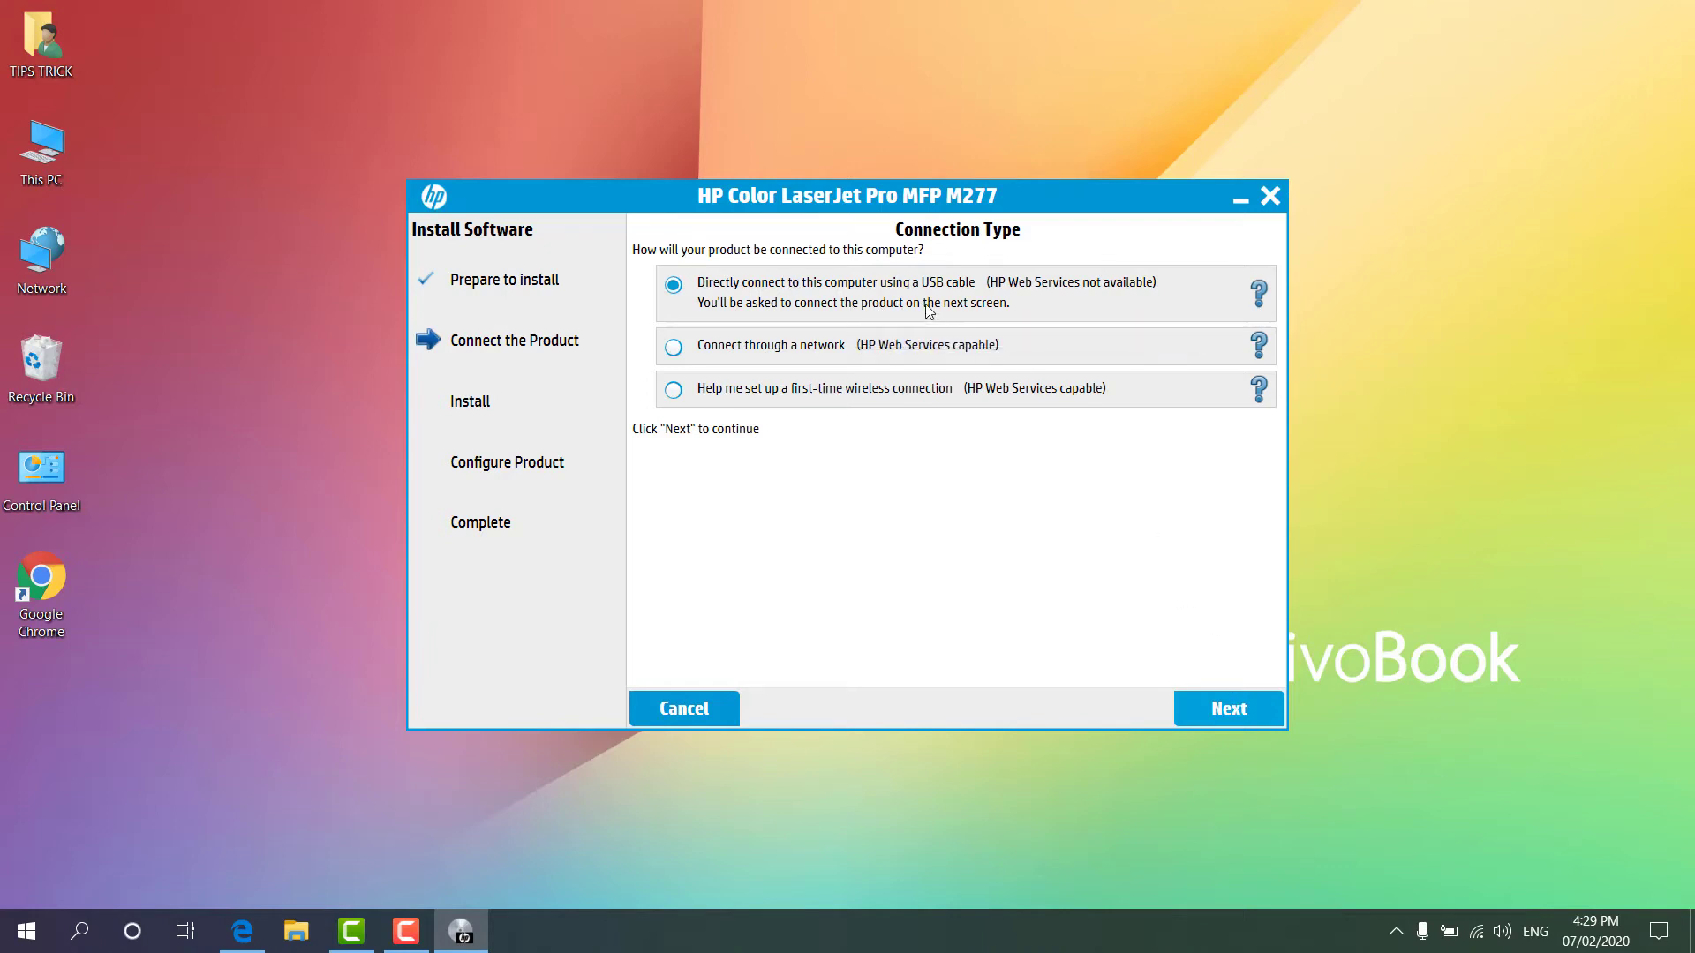
Install over a direct USB cable connection, keeping the options to set as default printer and print a test page.
left_click(1213, 715)
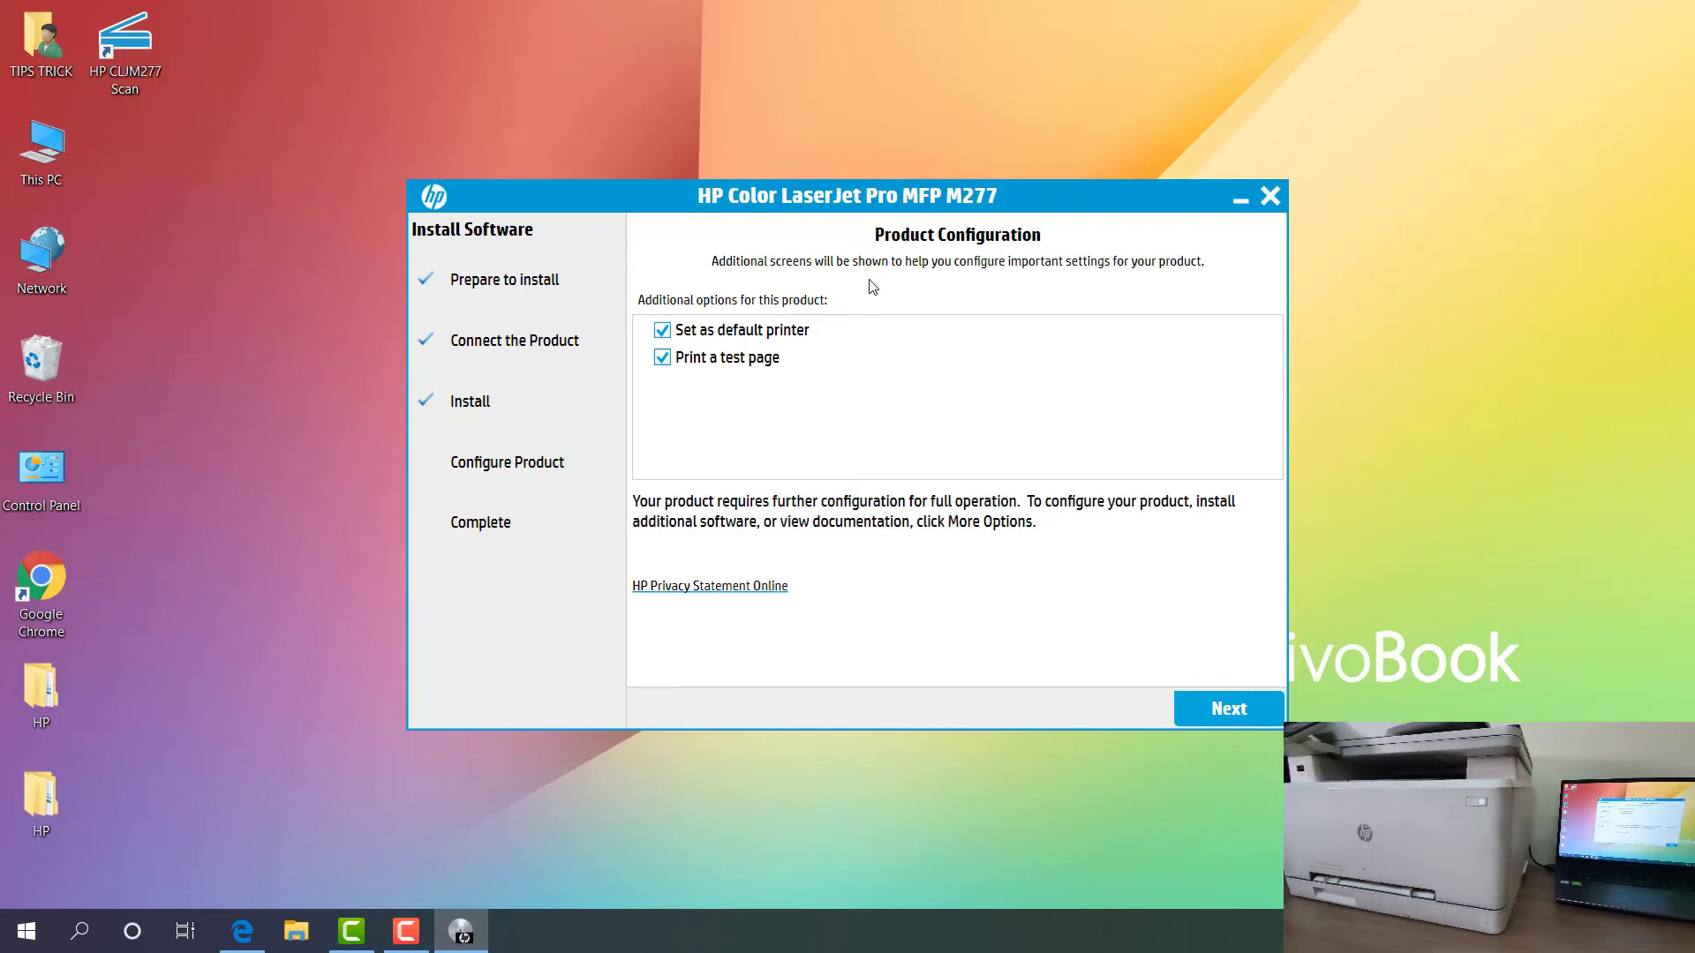
left_click(1202, 707)
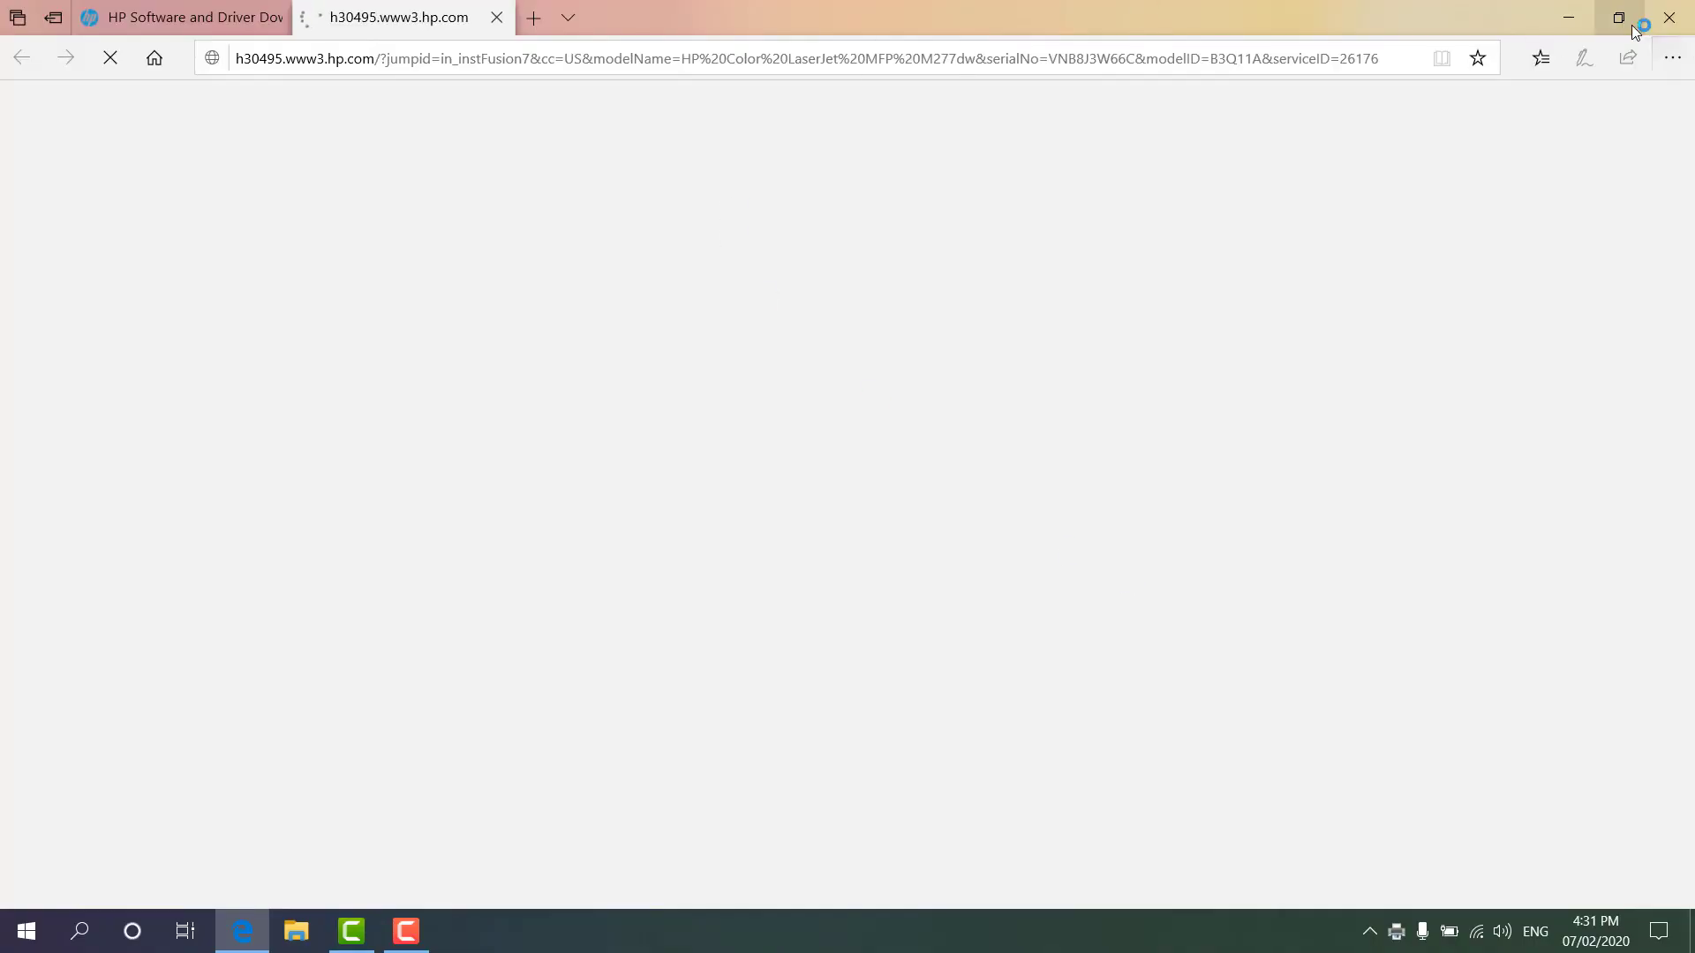
Close the browser with all its tabs and proceed past the HP Product Improvement Study welcome page.
left_click(1675, 19)
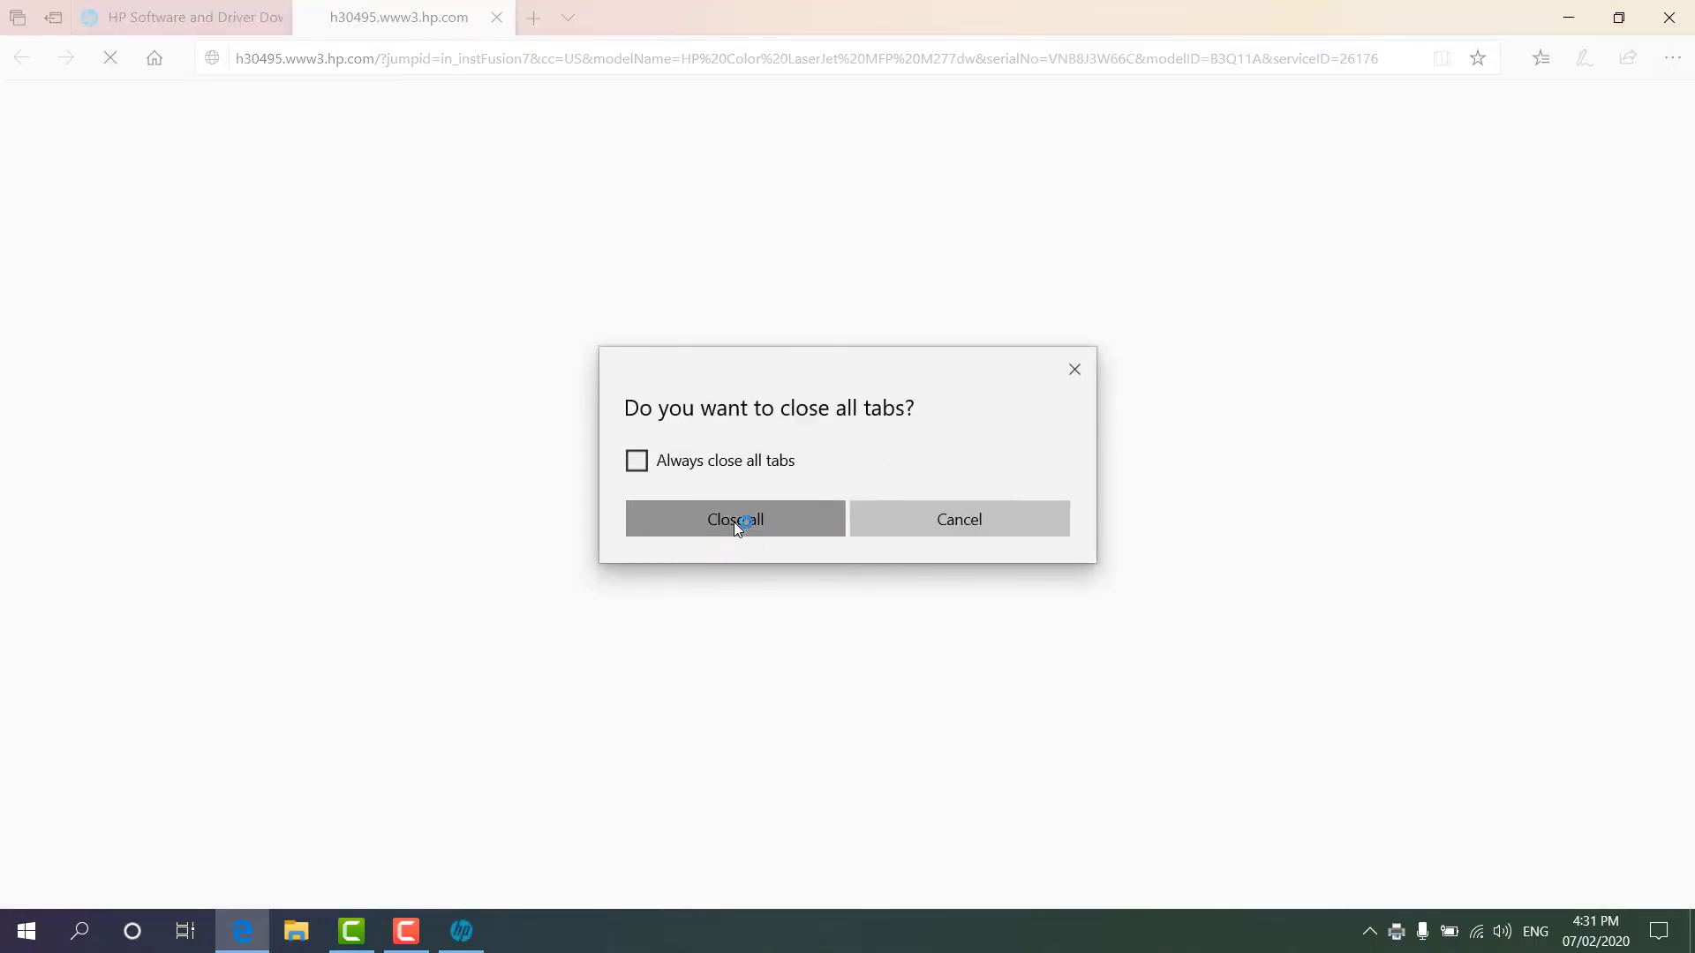
left_click(733, 521)
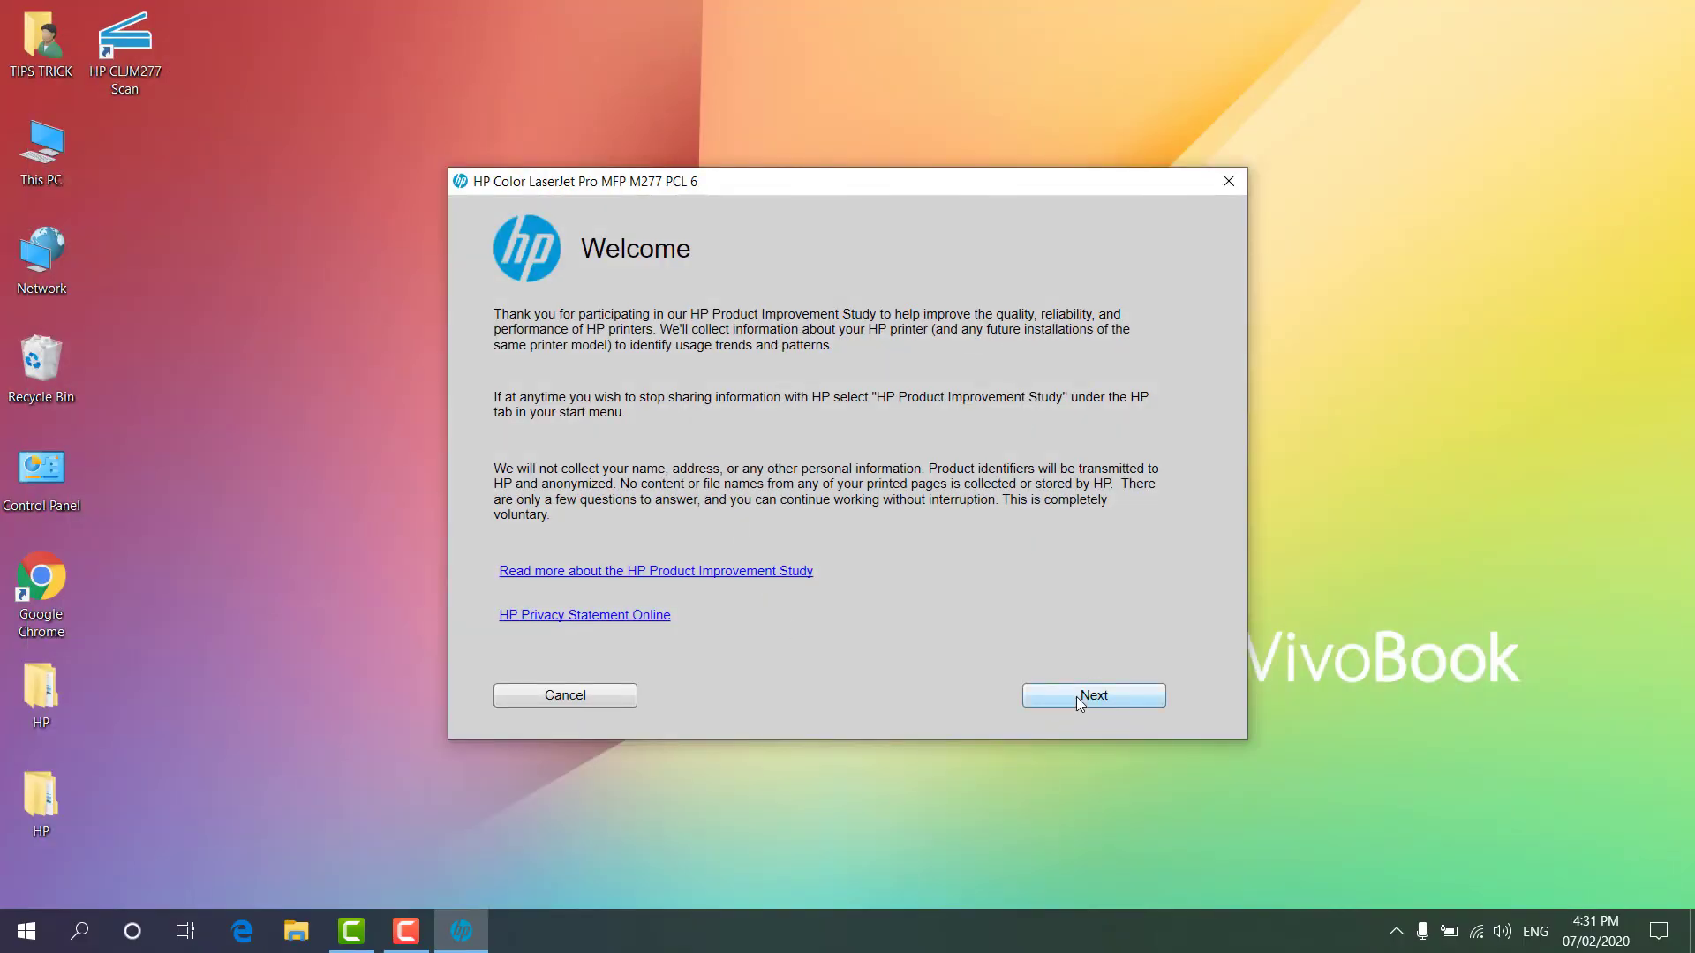
left_click(1077, 697)
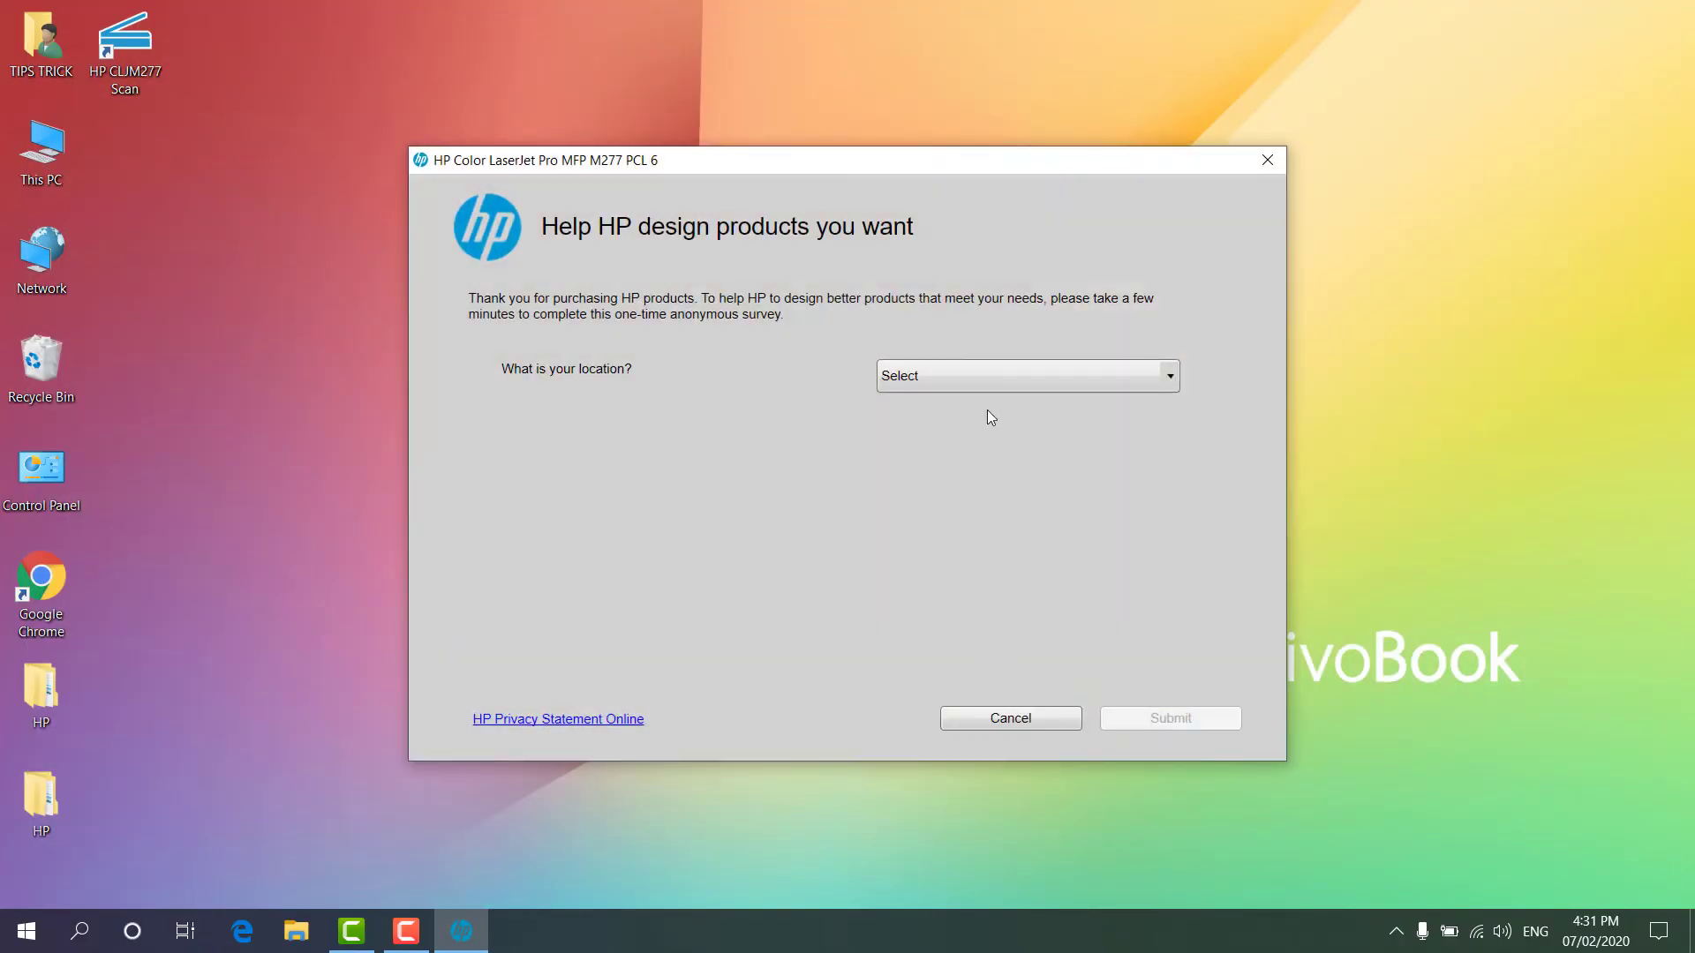
Answer the HP survey with location United States, use Home (mostly personal) and 1 printer at home, and submit it.
left_click(1046, 368)
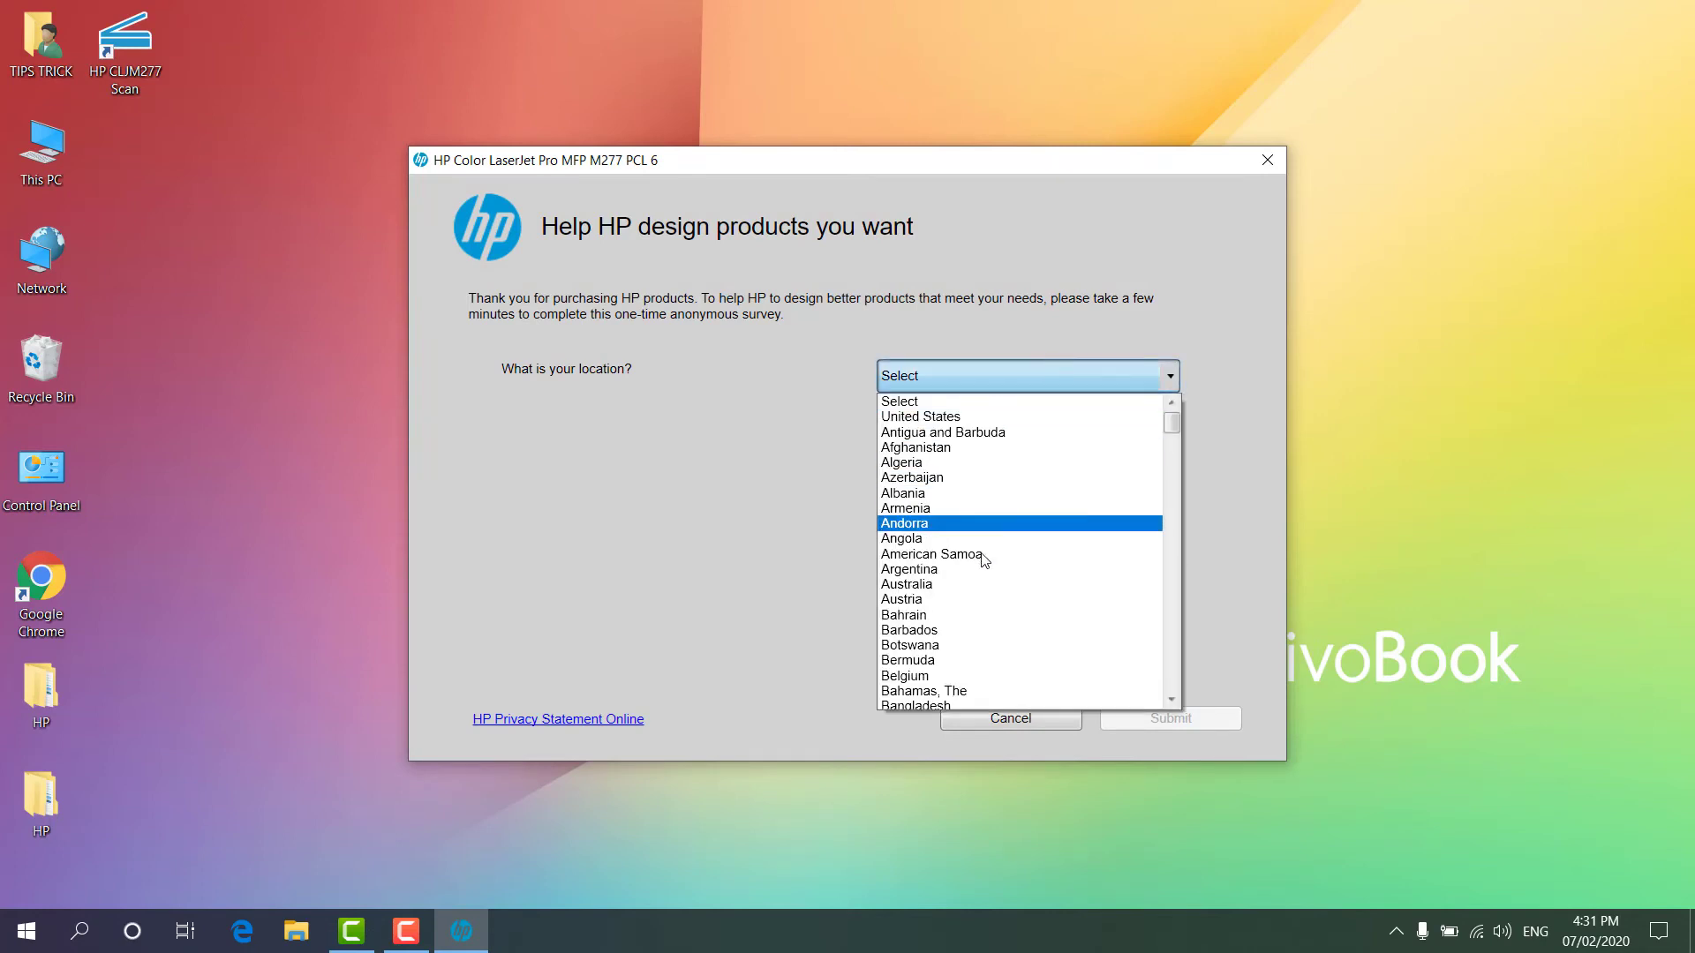
left_click(971, 416)
left_click(1025, 443)
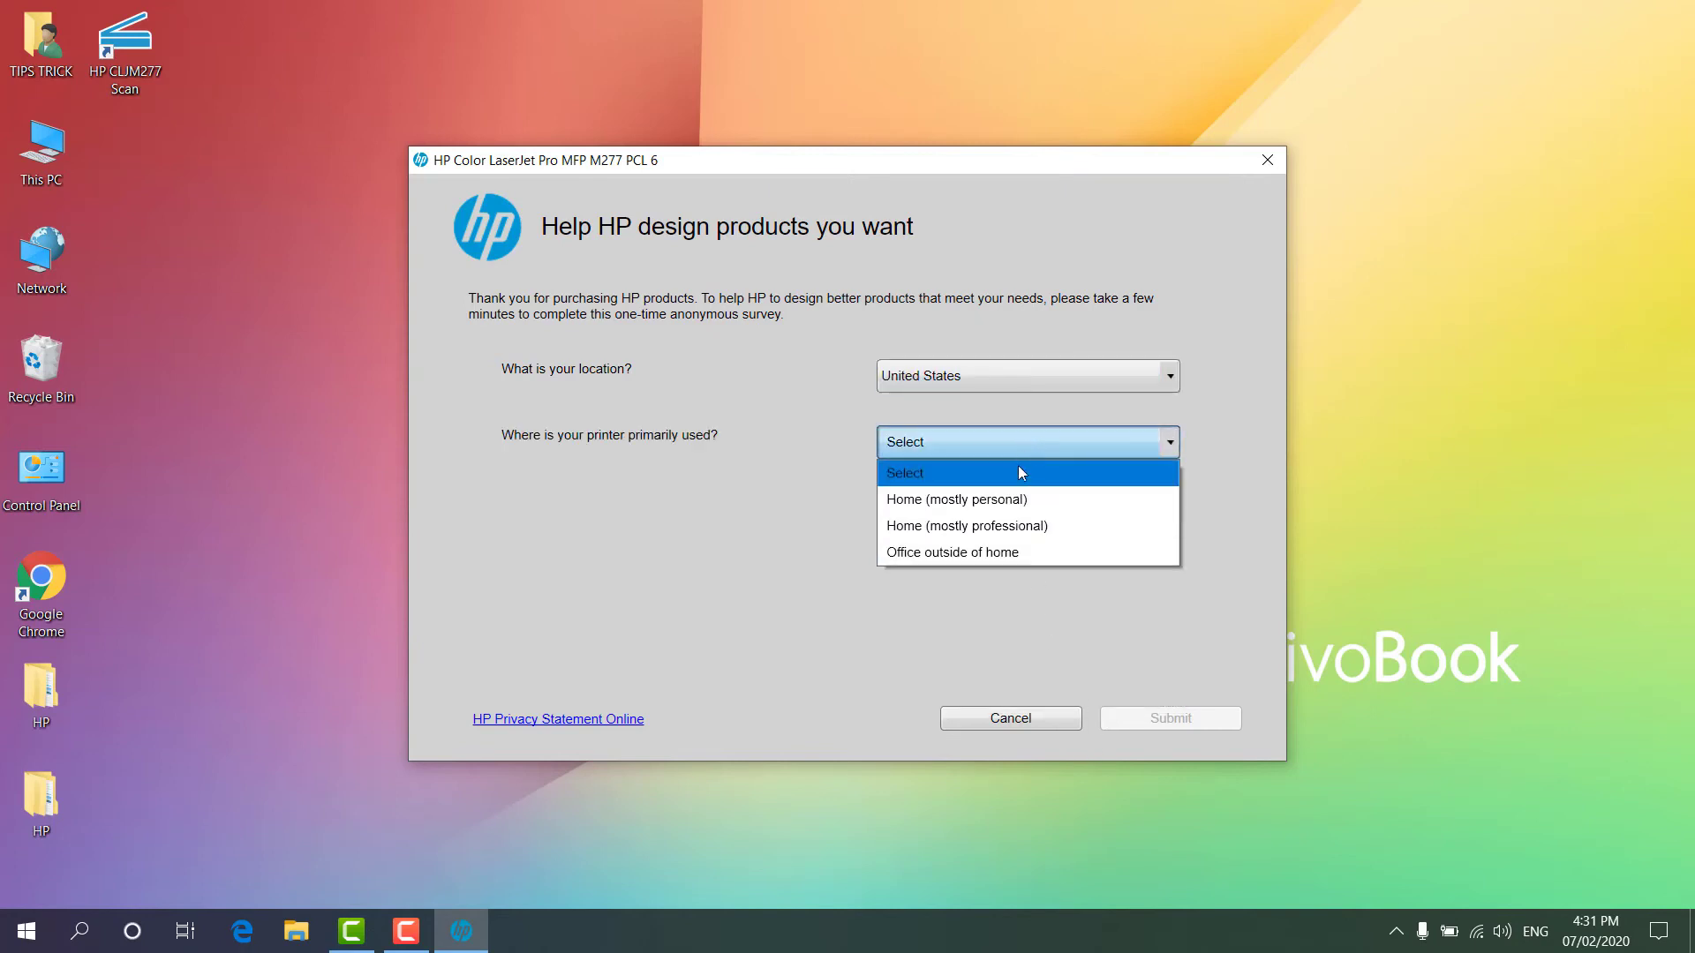
left_click(1001, 501)
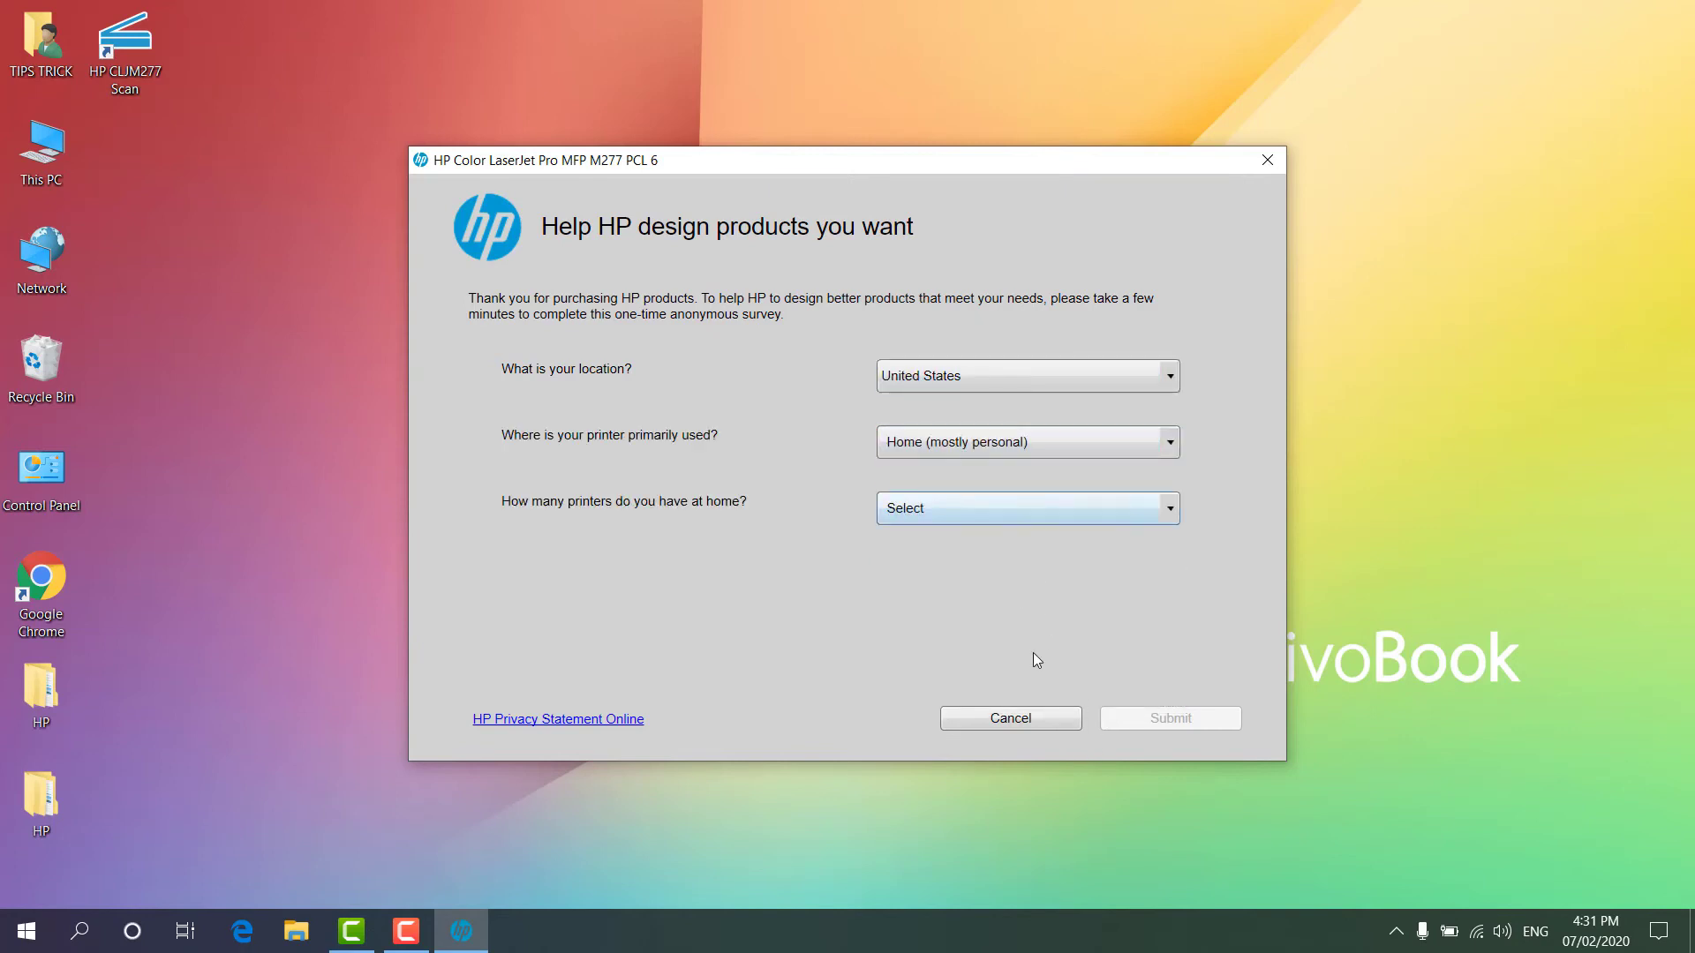
left_click(1031, 524)
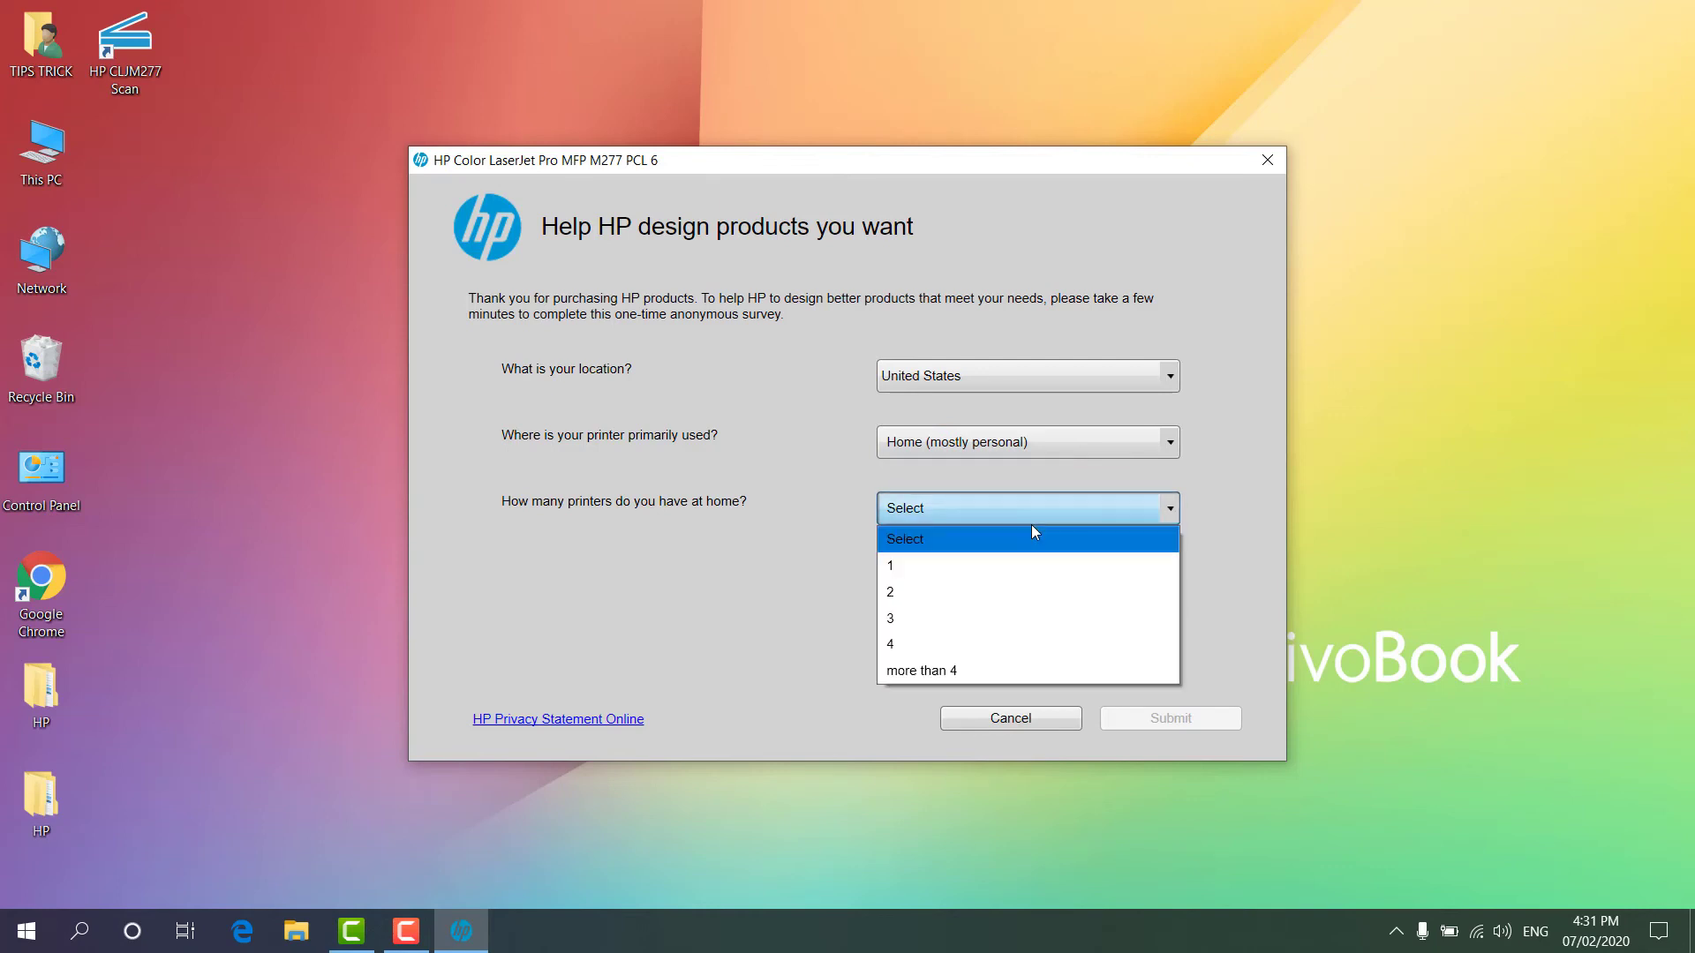
left_click(988, 563)
left_click(1191, 719)
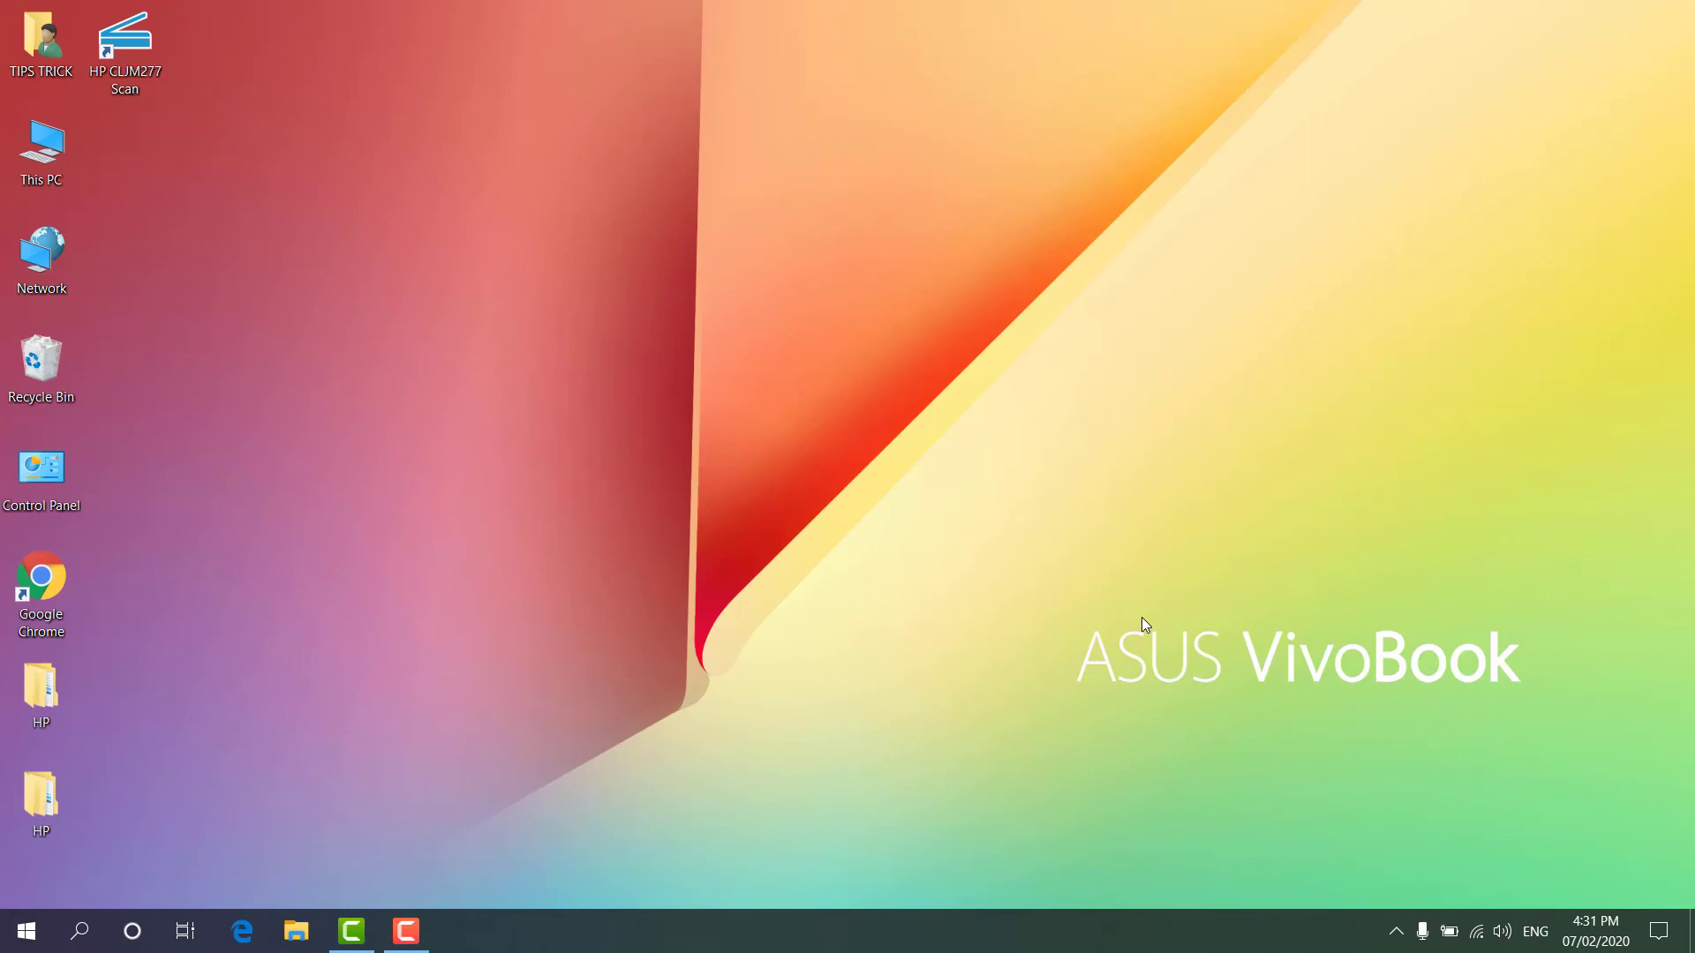
Open the HP CLJM277 Scan application from the desktop to view its scan shortcuts, and exit it.
left_click(139, 90)
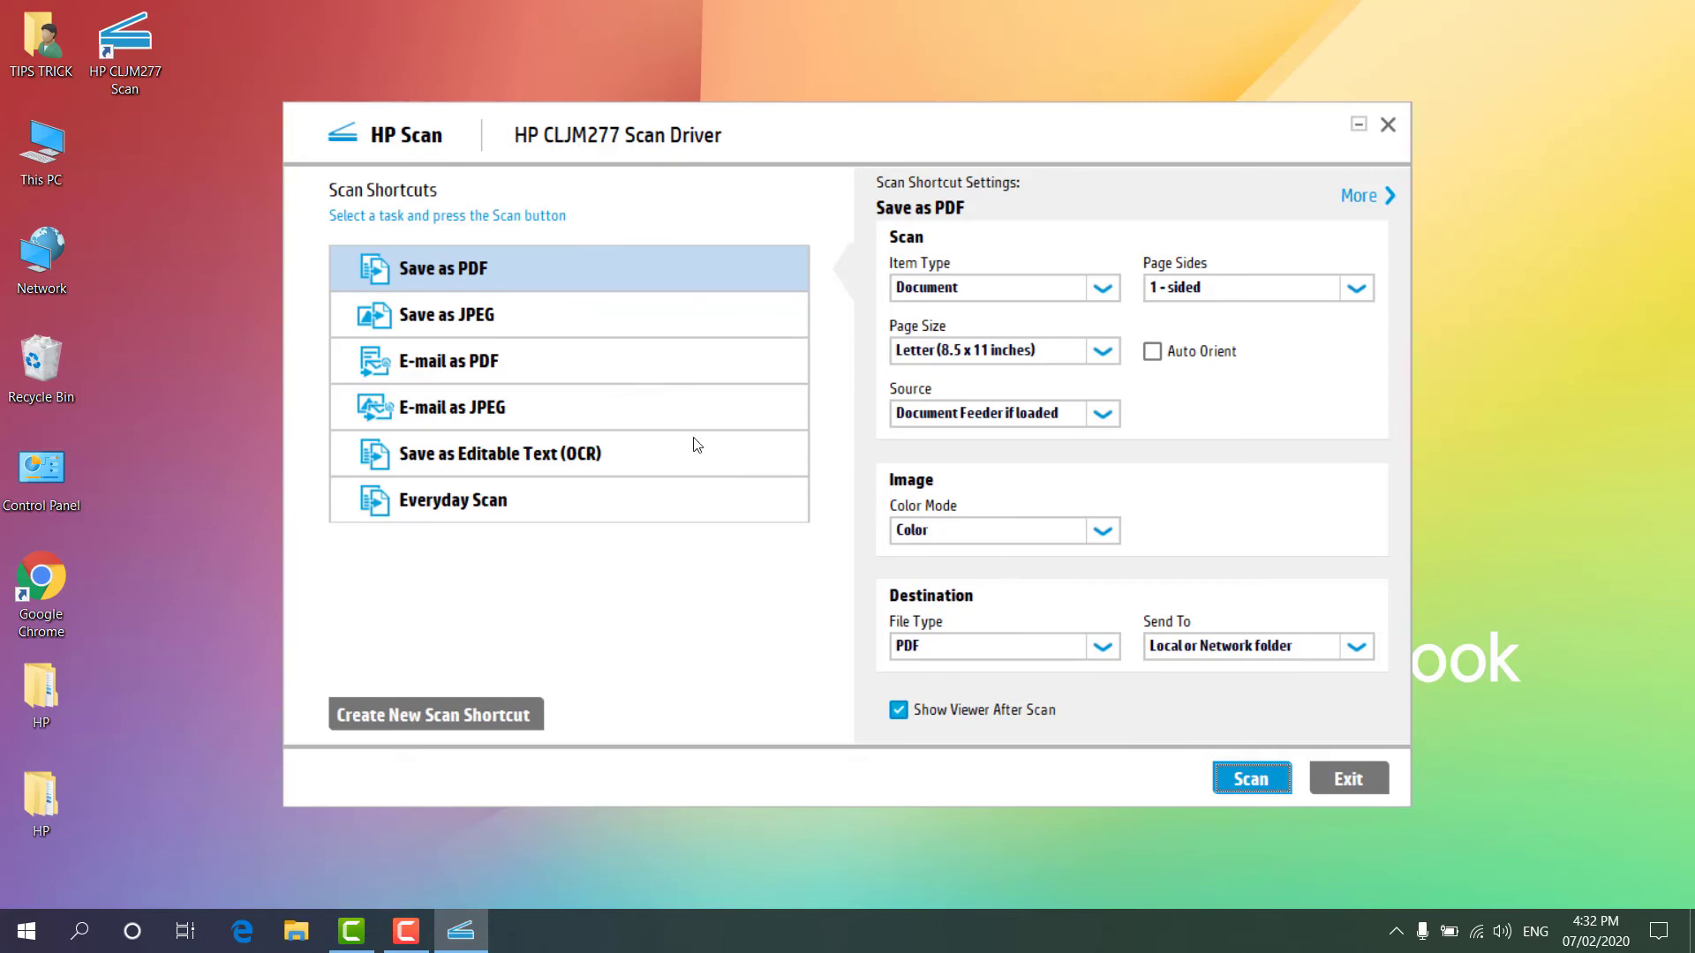
left_click(1358, 785)
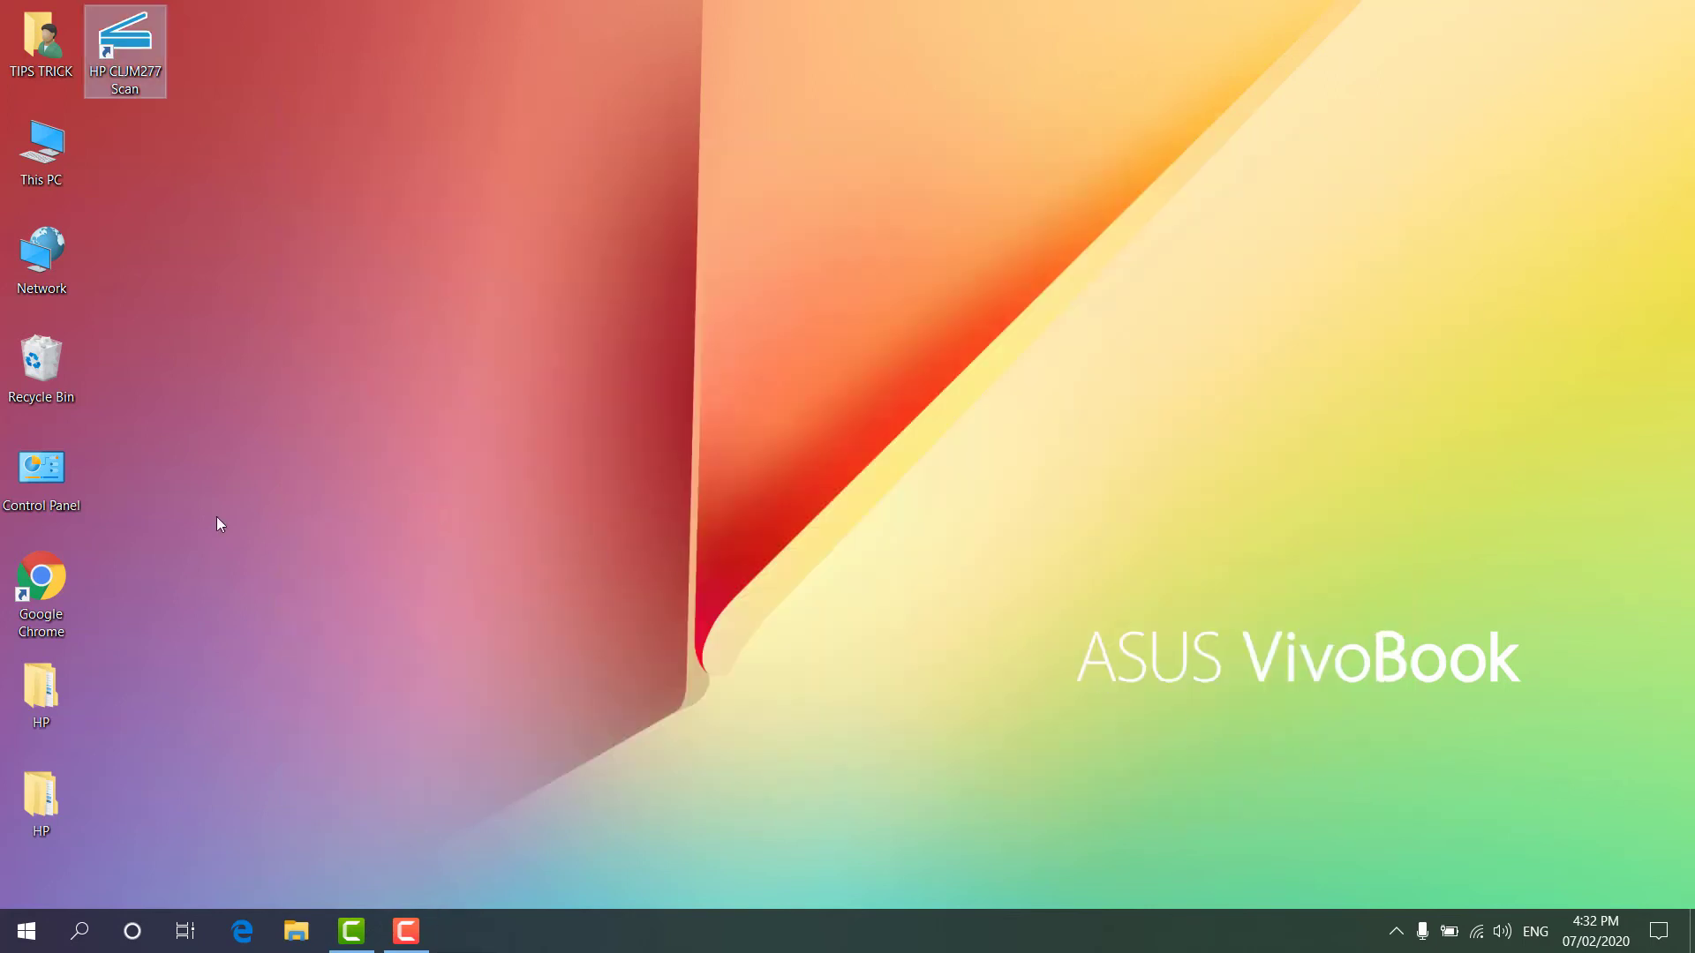
Check in Control Panel's Devices and Printers whether the HP Color LaserJet Pro MFP M277 PCL 6 is the default printer, and close the window.
double_click(41, 474)
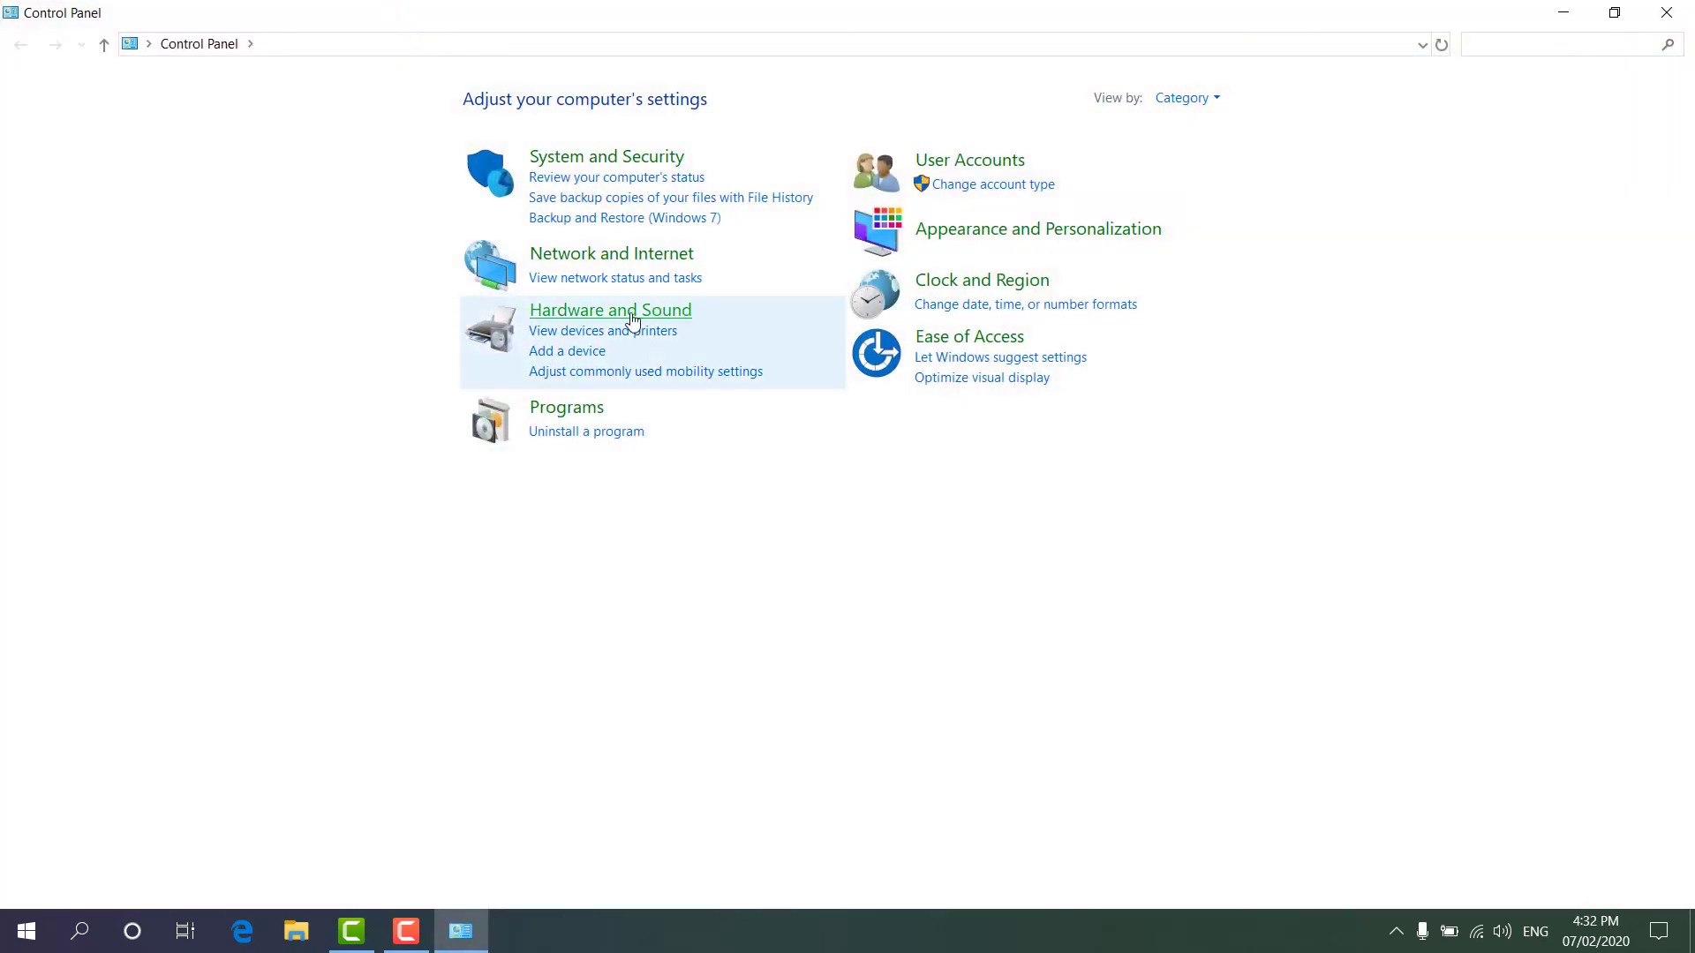
left_click(632, 319)
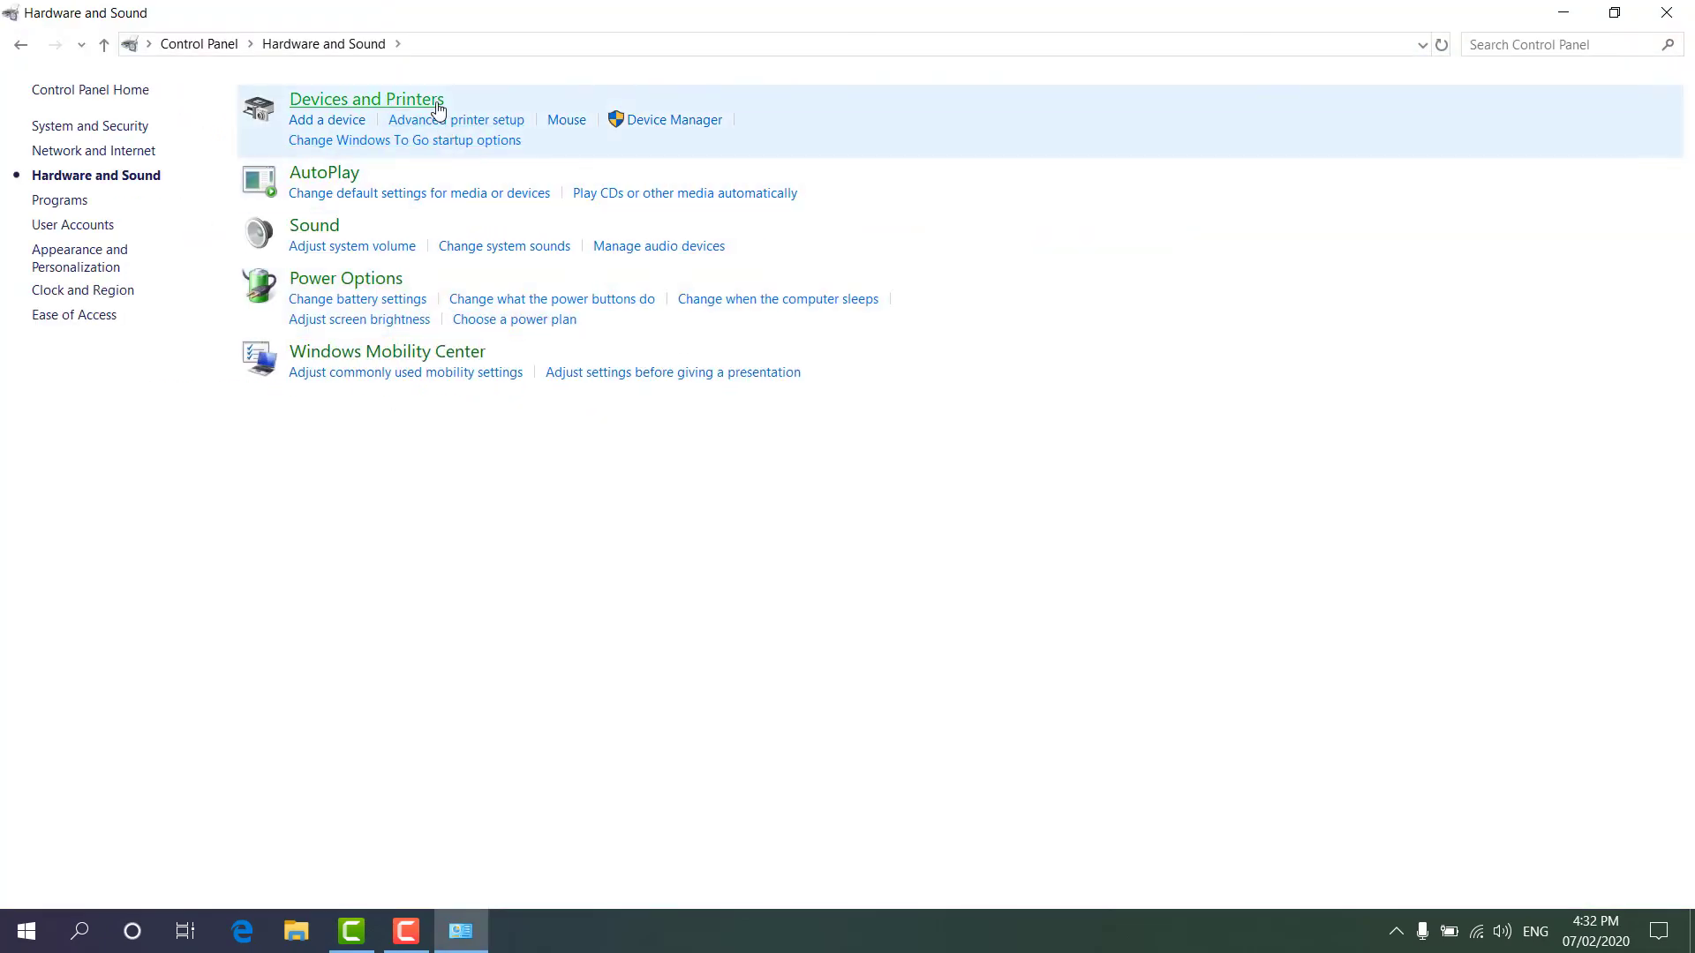
left_click(438, 110)
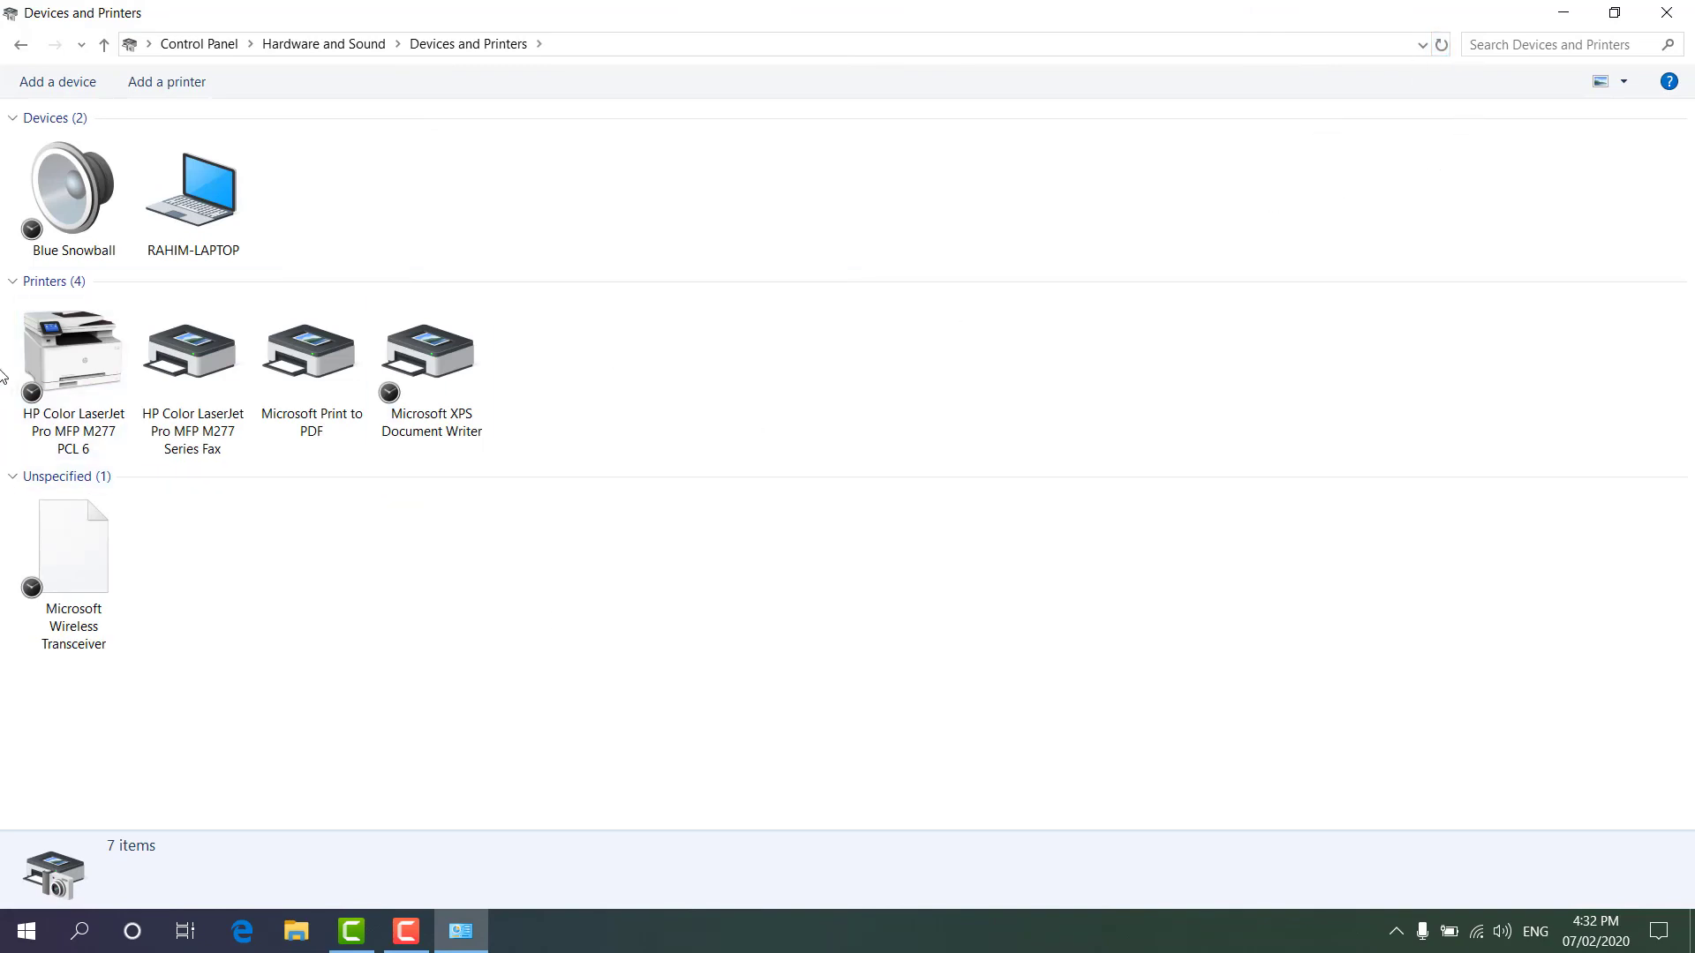
left_click(50, 366)
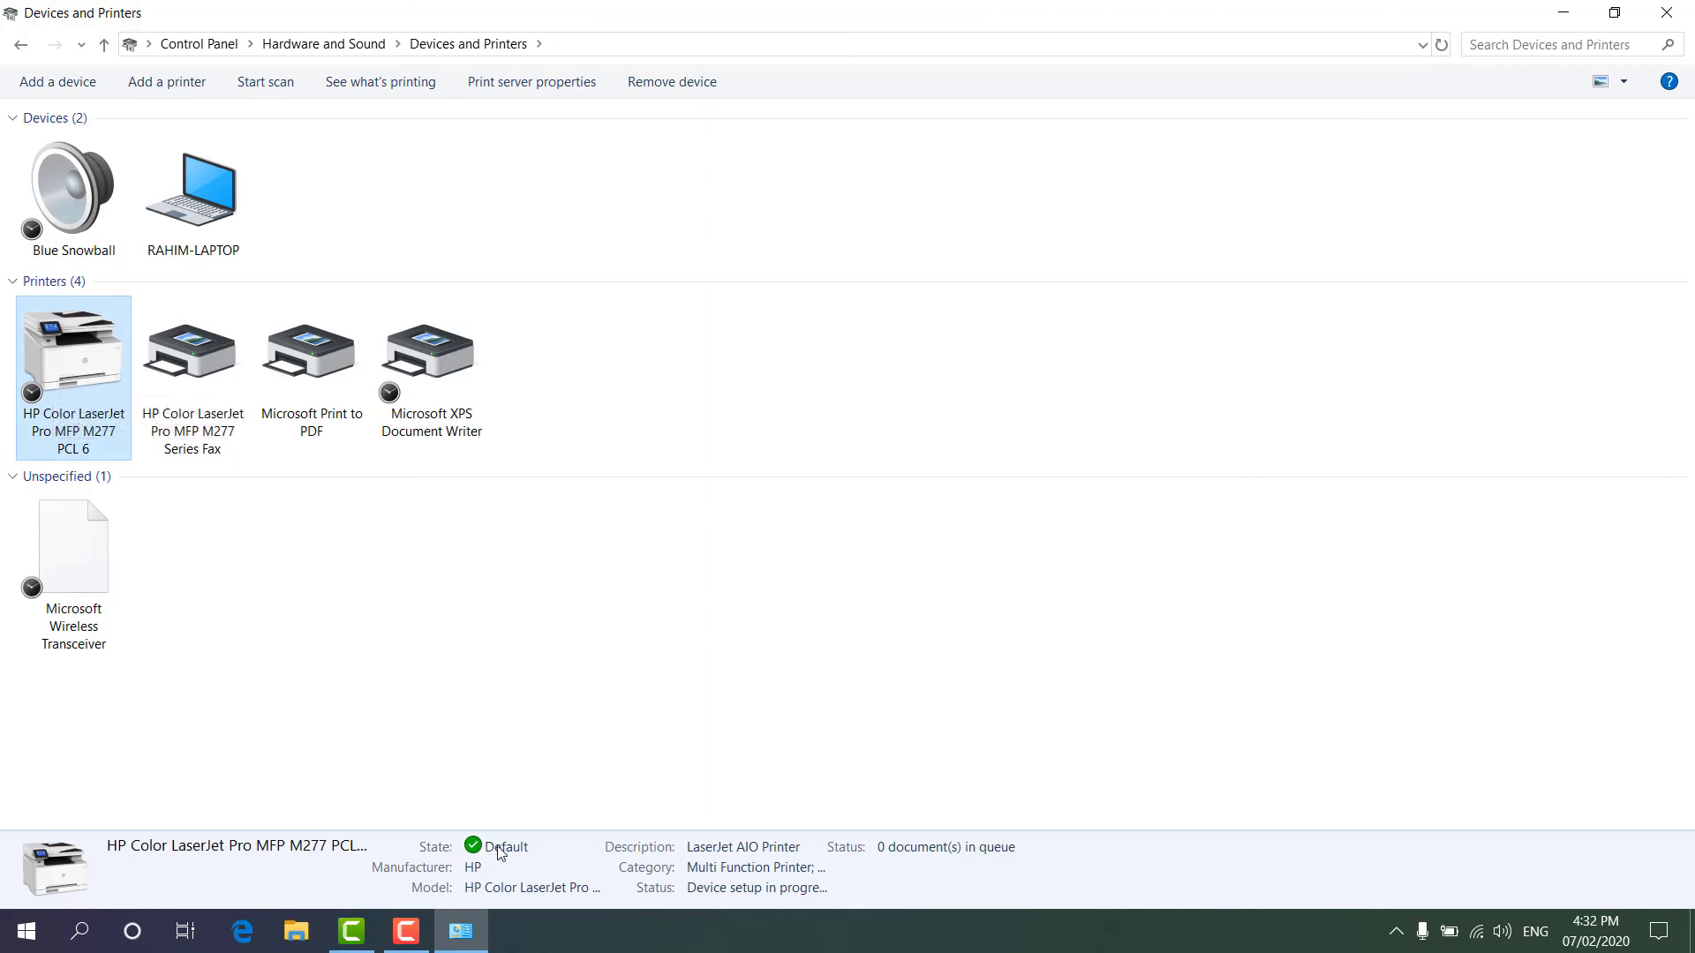
mouse_move(509, 855)
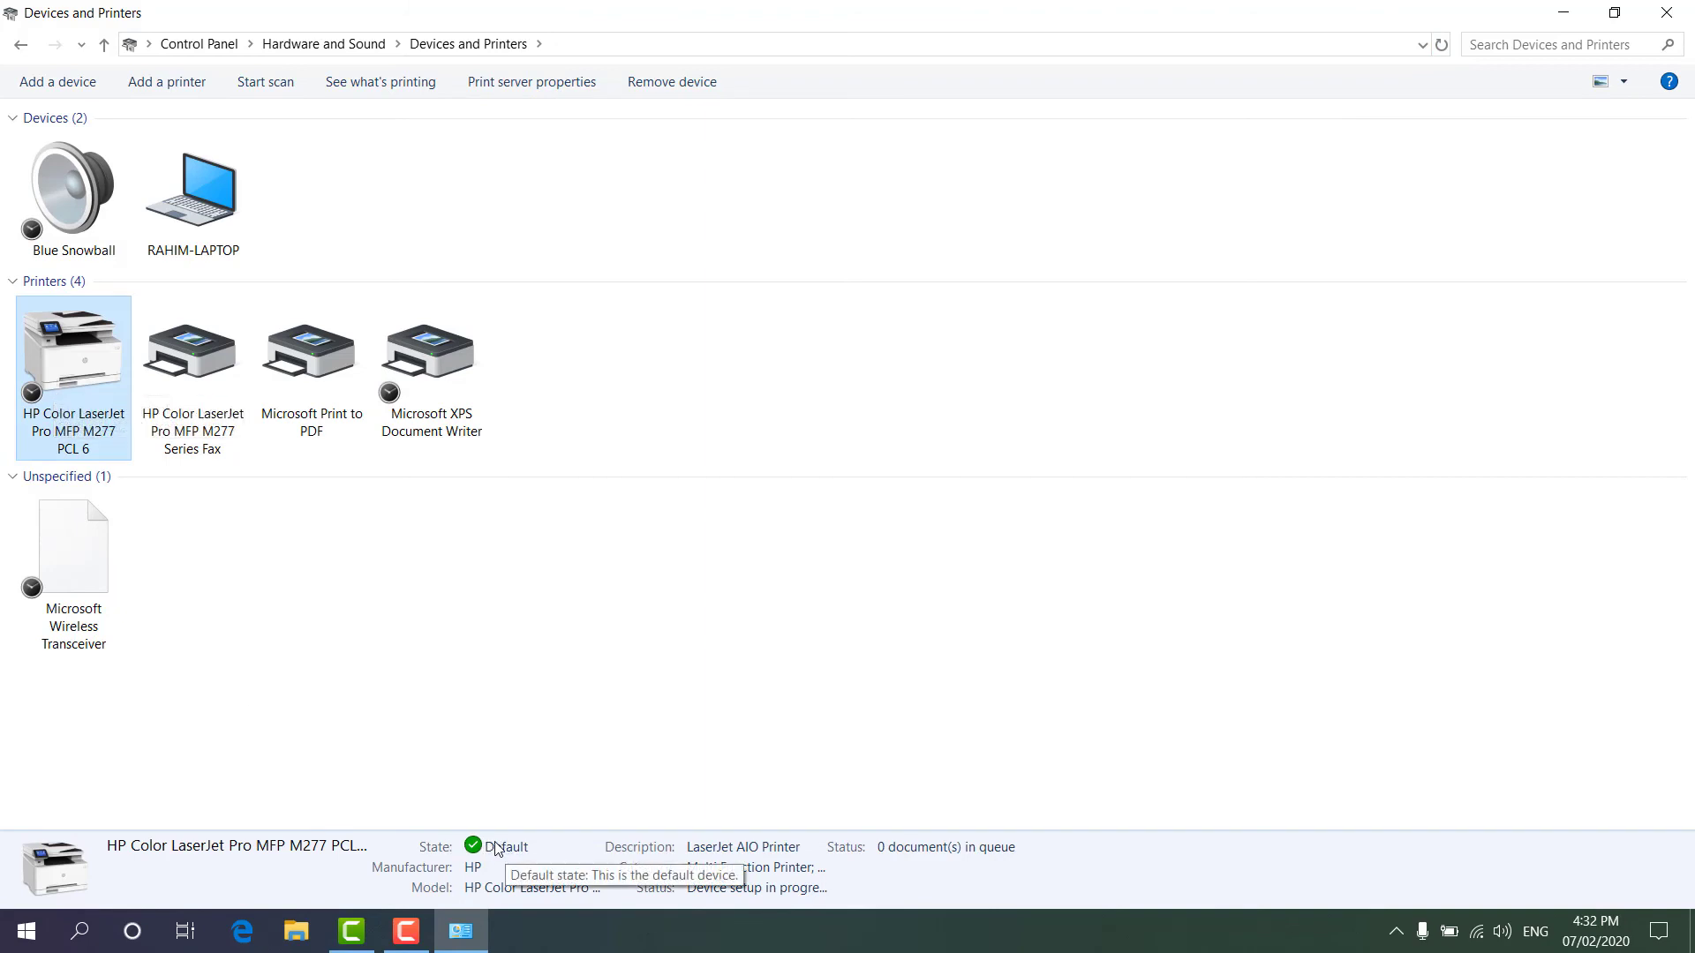
right_click(50, 384)
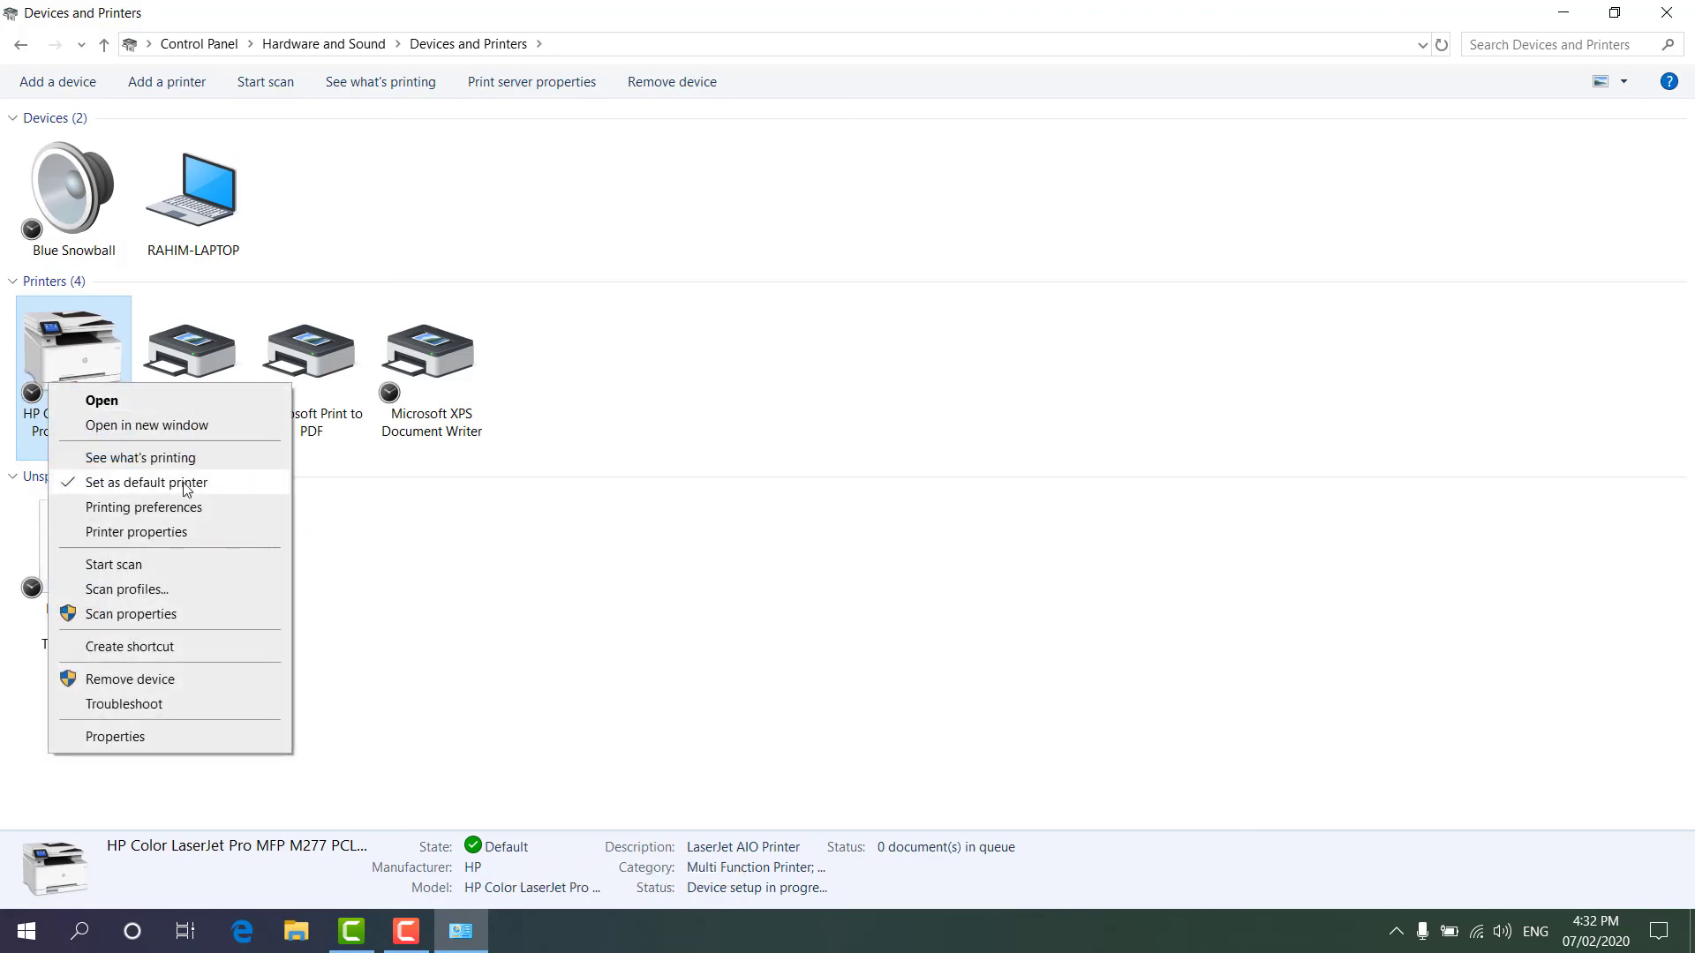
left_click(548, 613)
left_click(1666, 12)
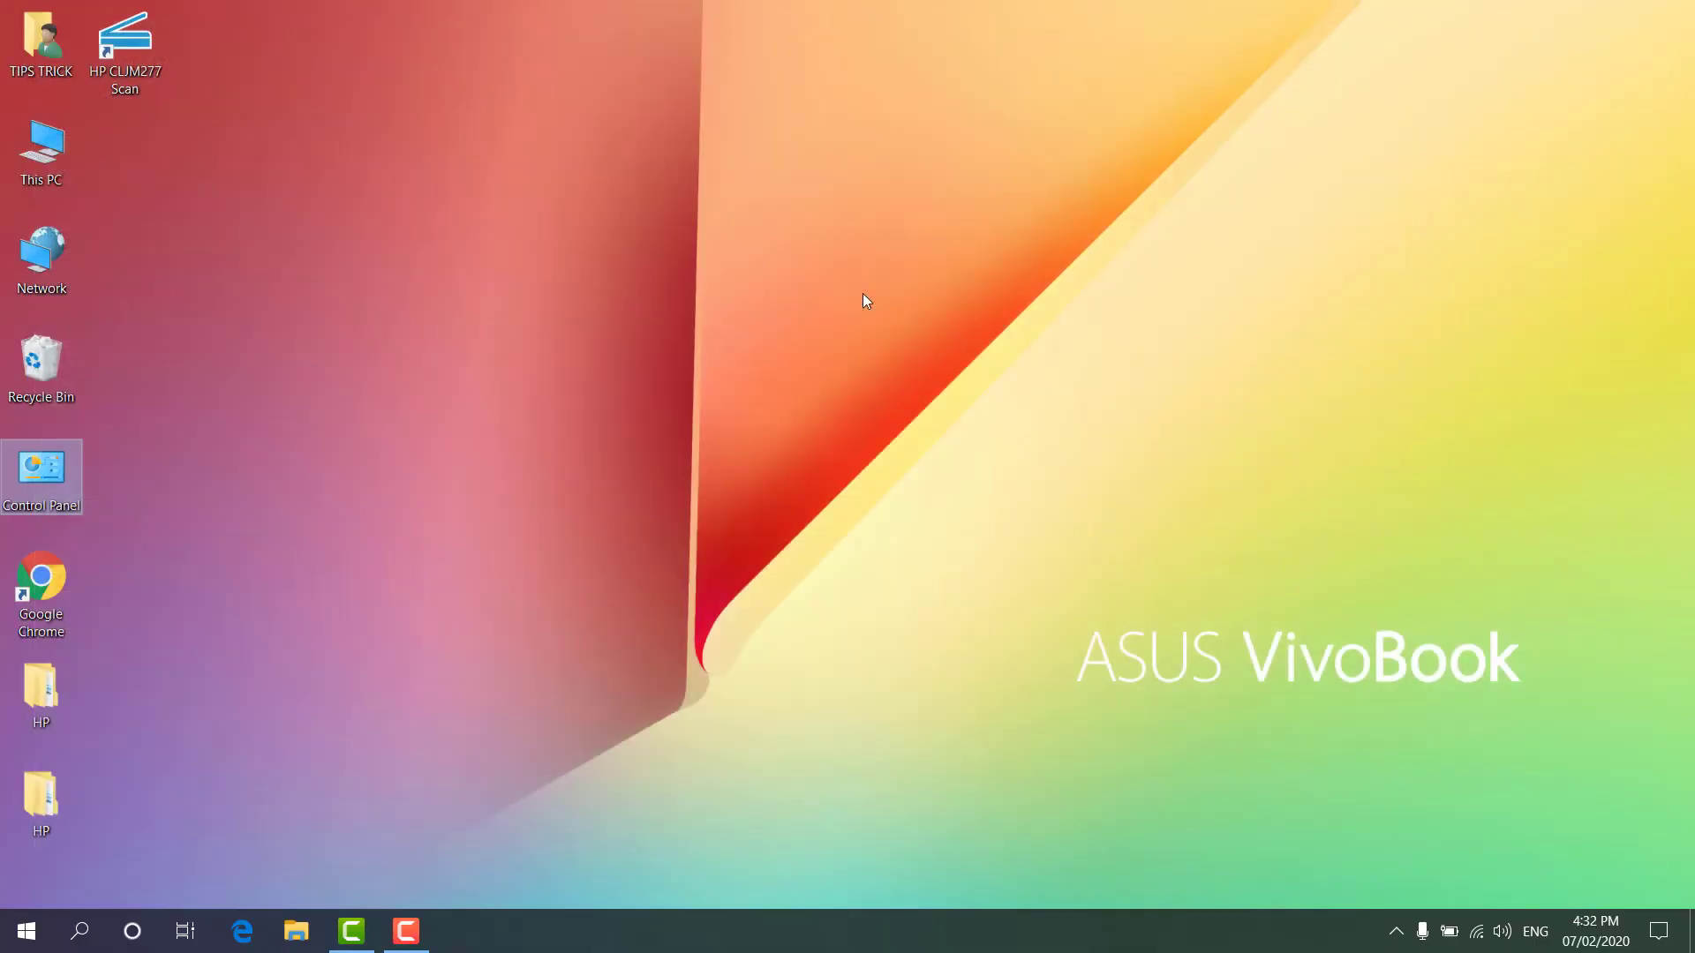
Create a blank document in Word and enter the text "TIPS AND TRICK" at font size 72.
left_click(79, 931)
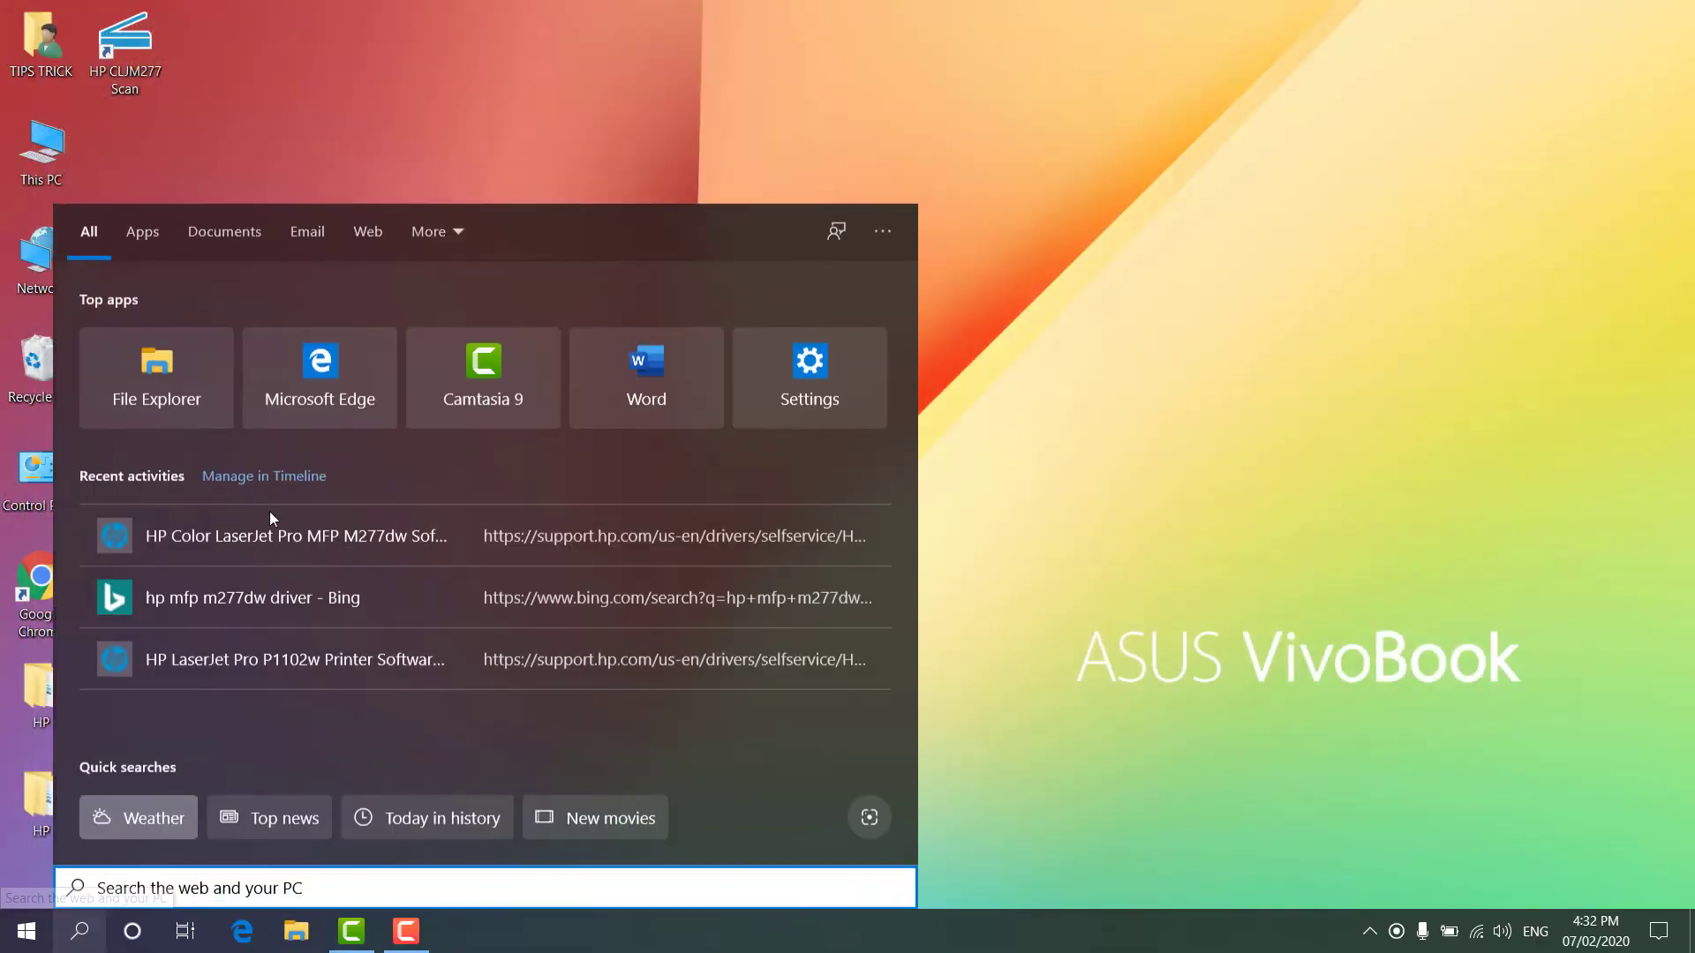
left_click(651, 375)
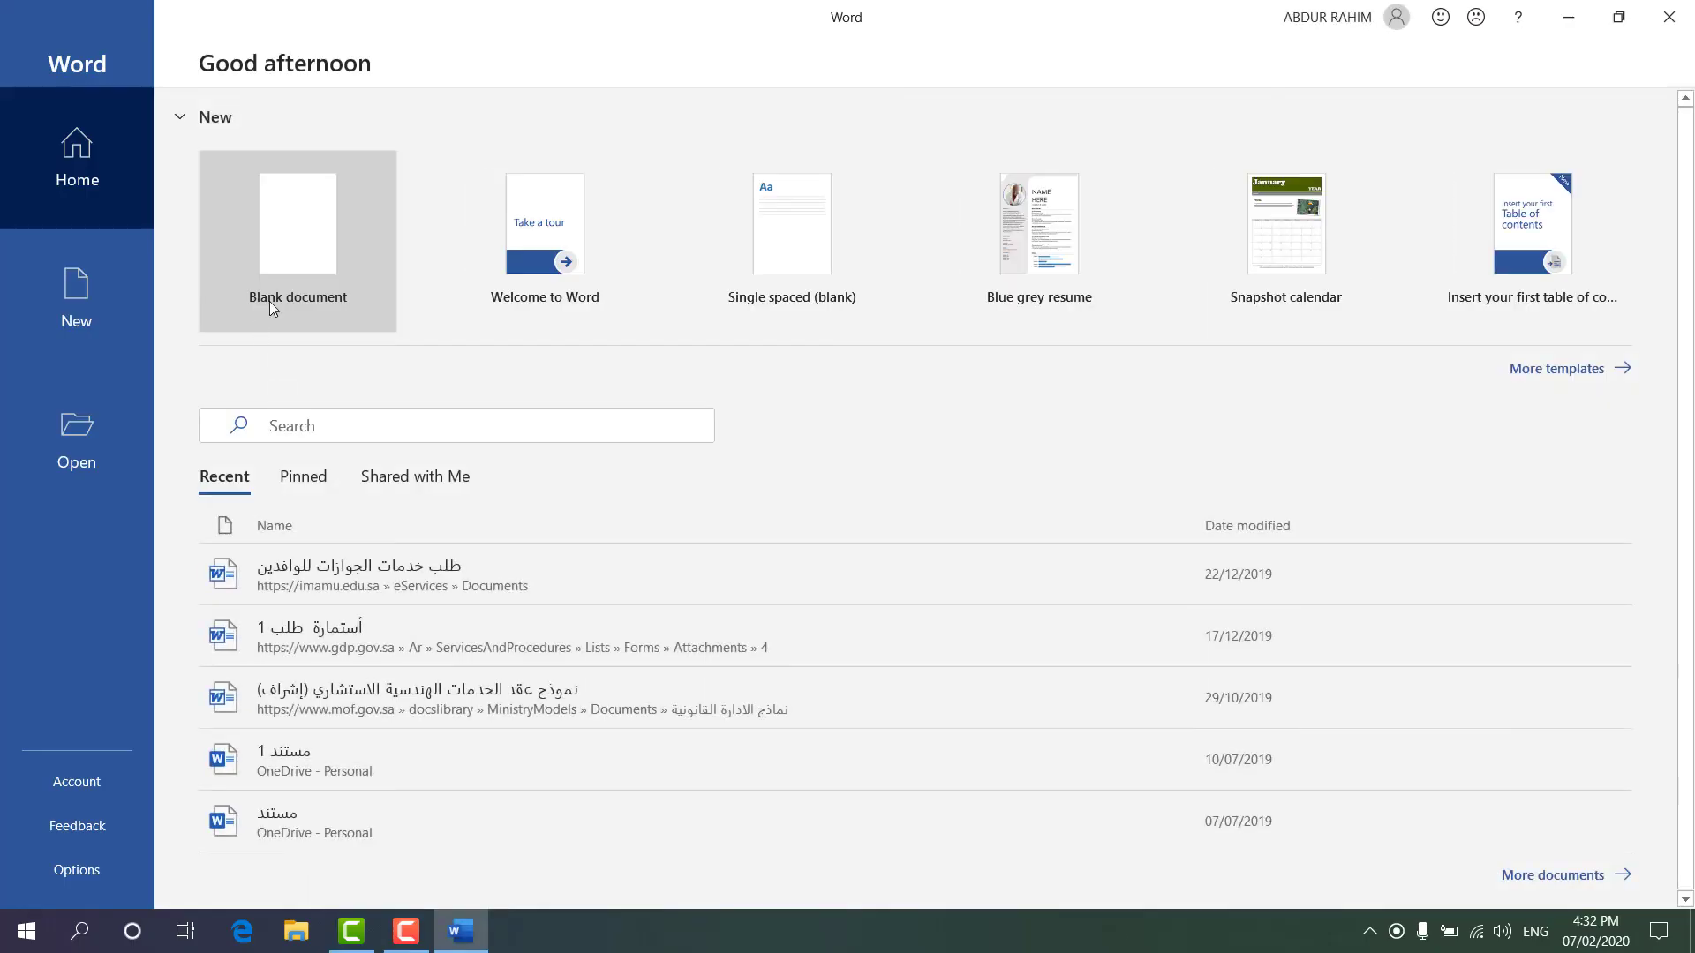
left_click(295, 270)
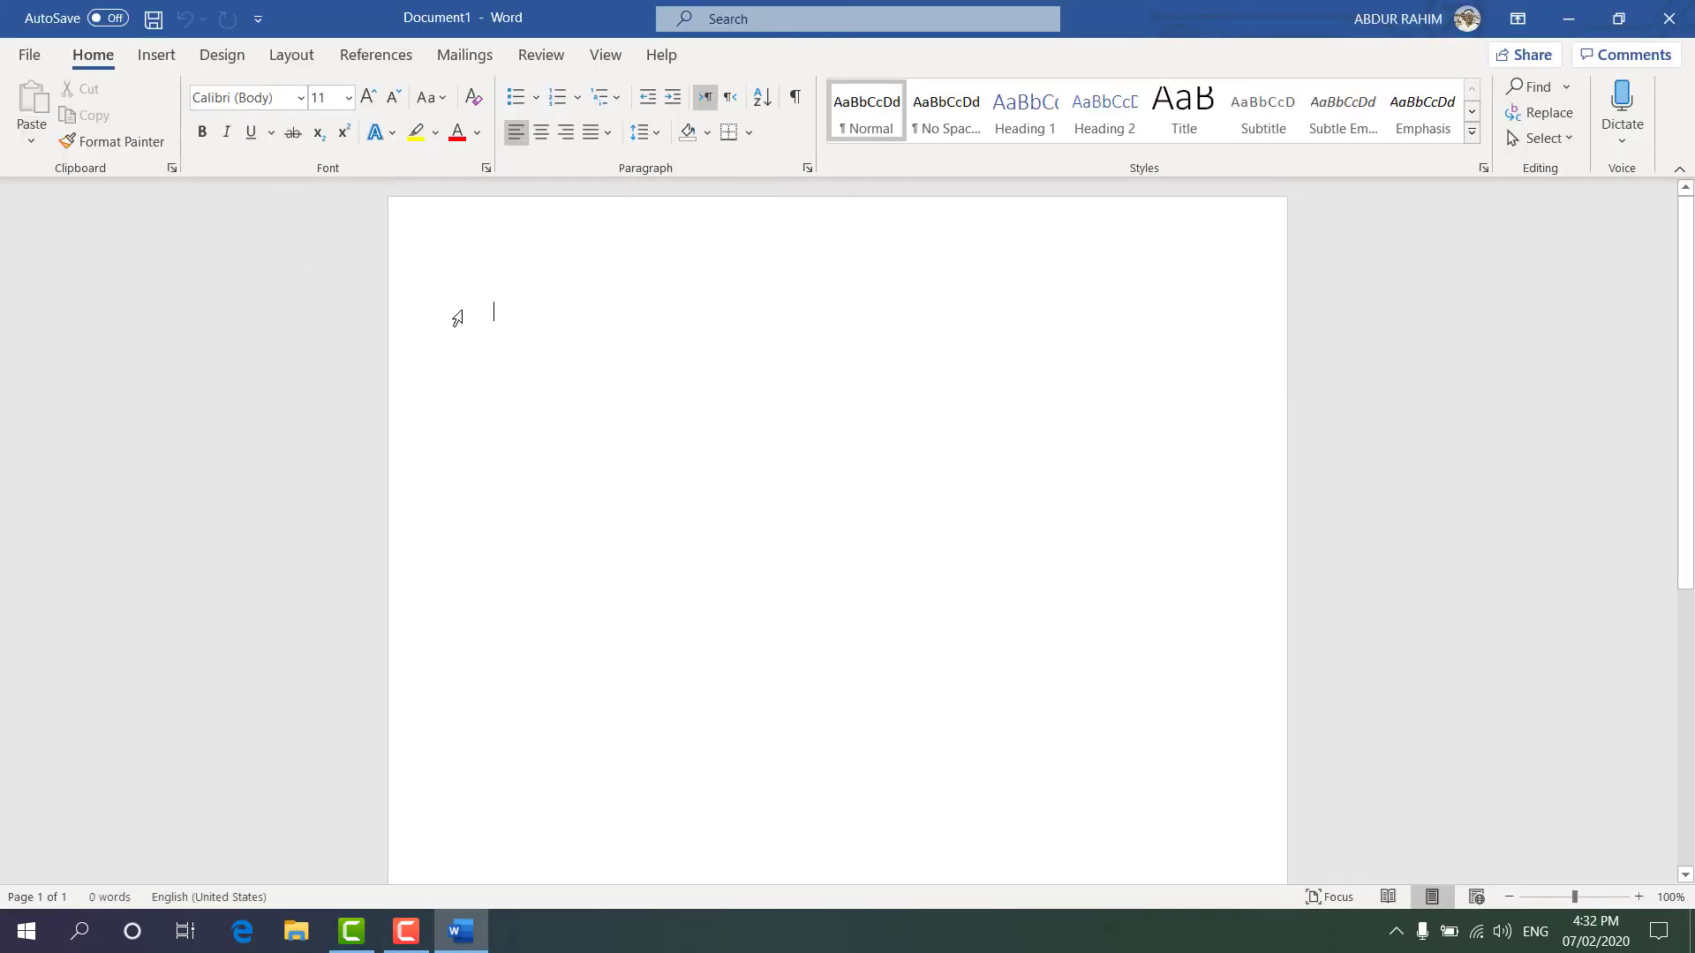
type("TIPS AND TRICK")
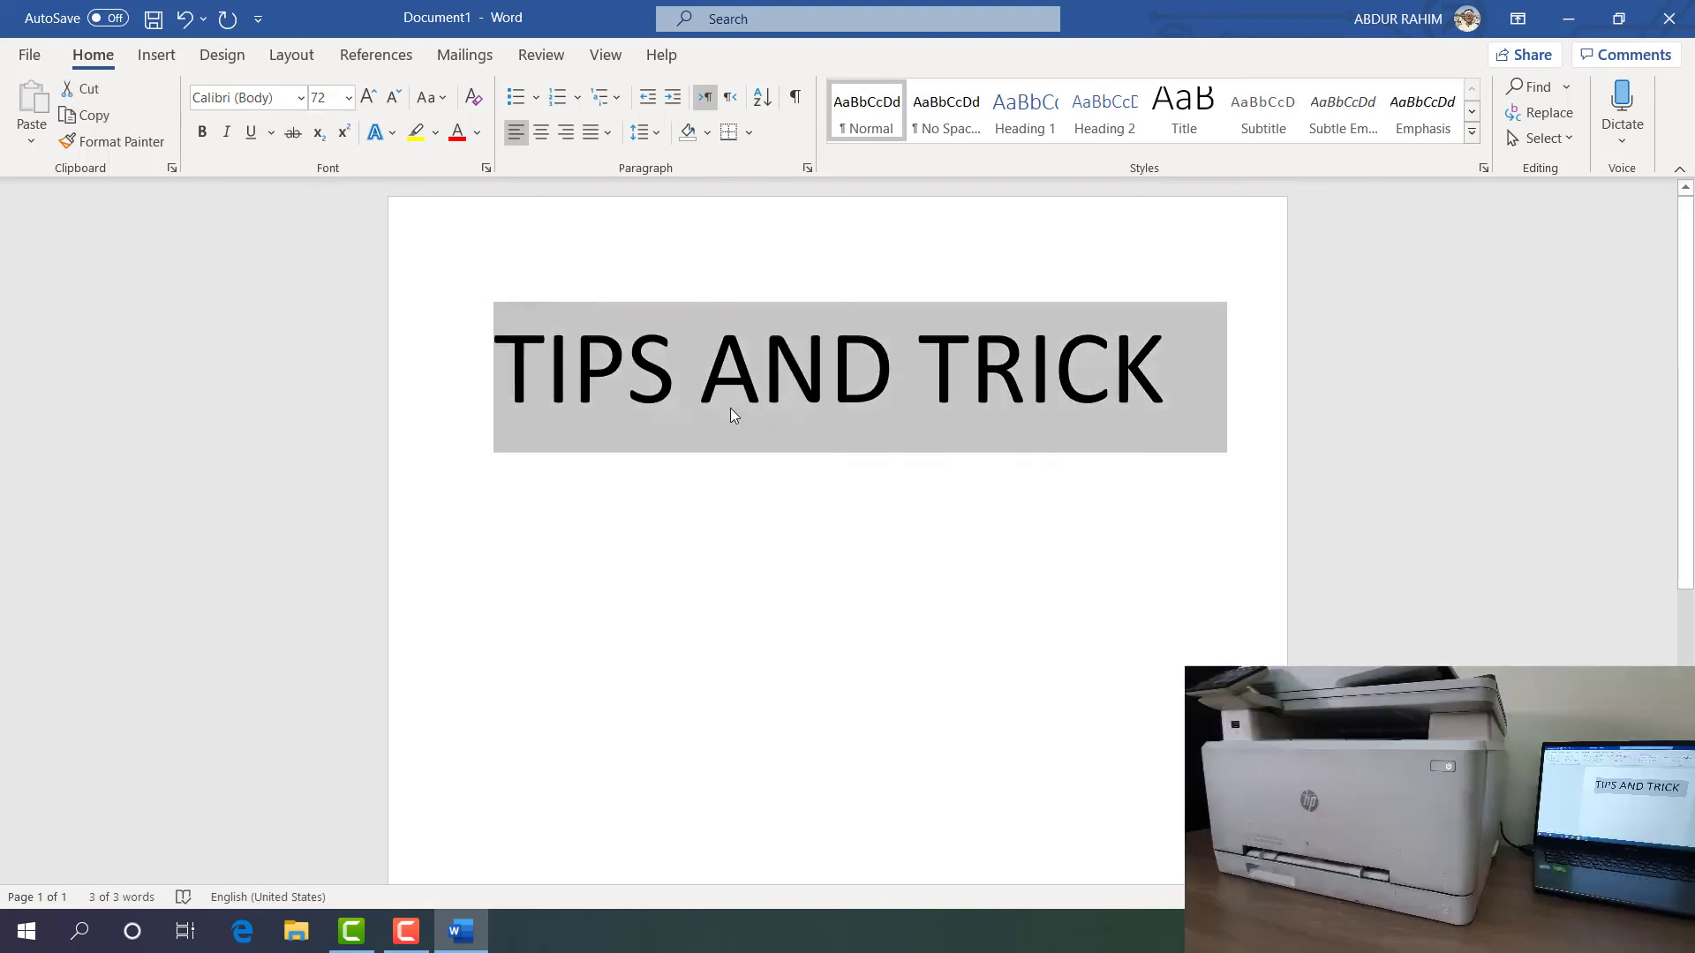
left_click(732, 404)
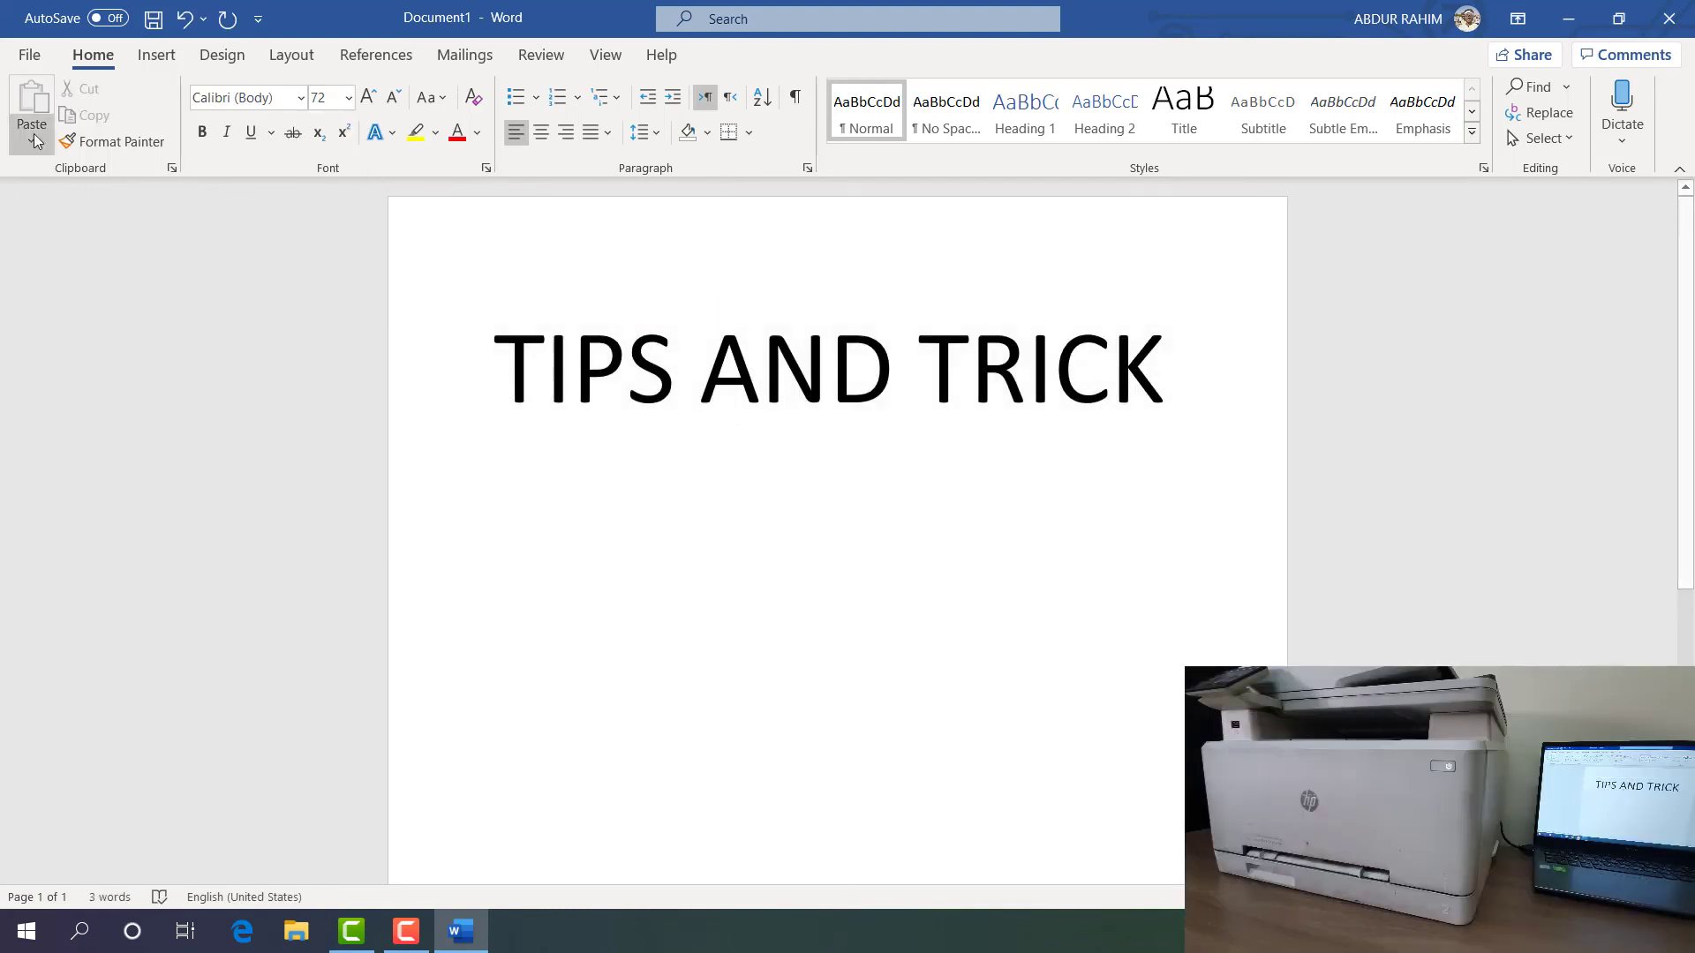
Print one copy of the document on the HP Color LaserJet Pro MFP M277 PCL 6.
left_click(29, 55)
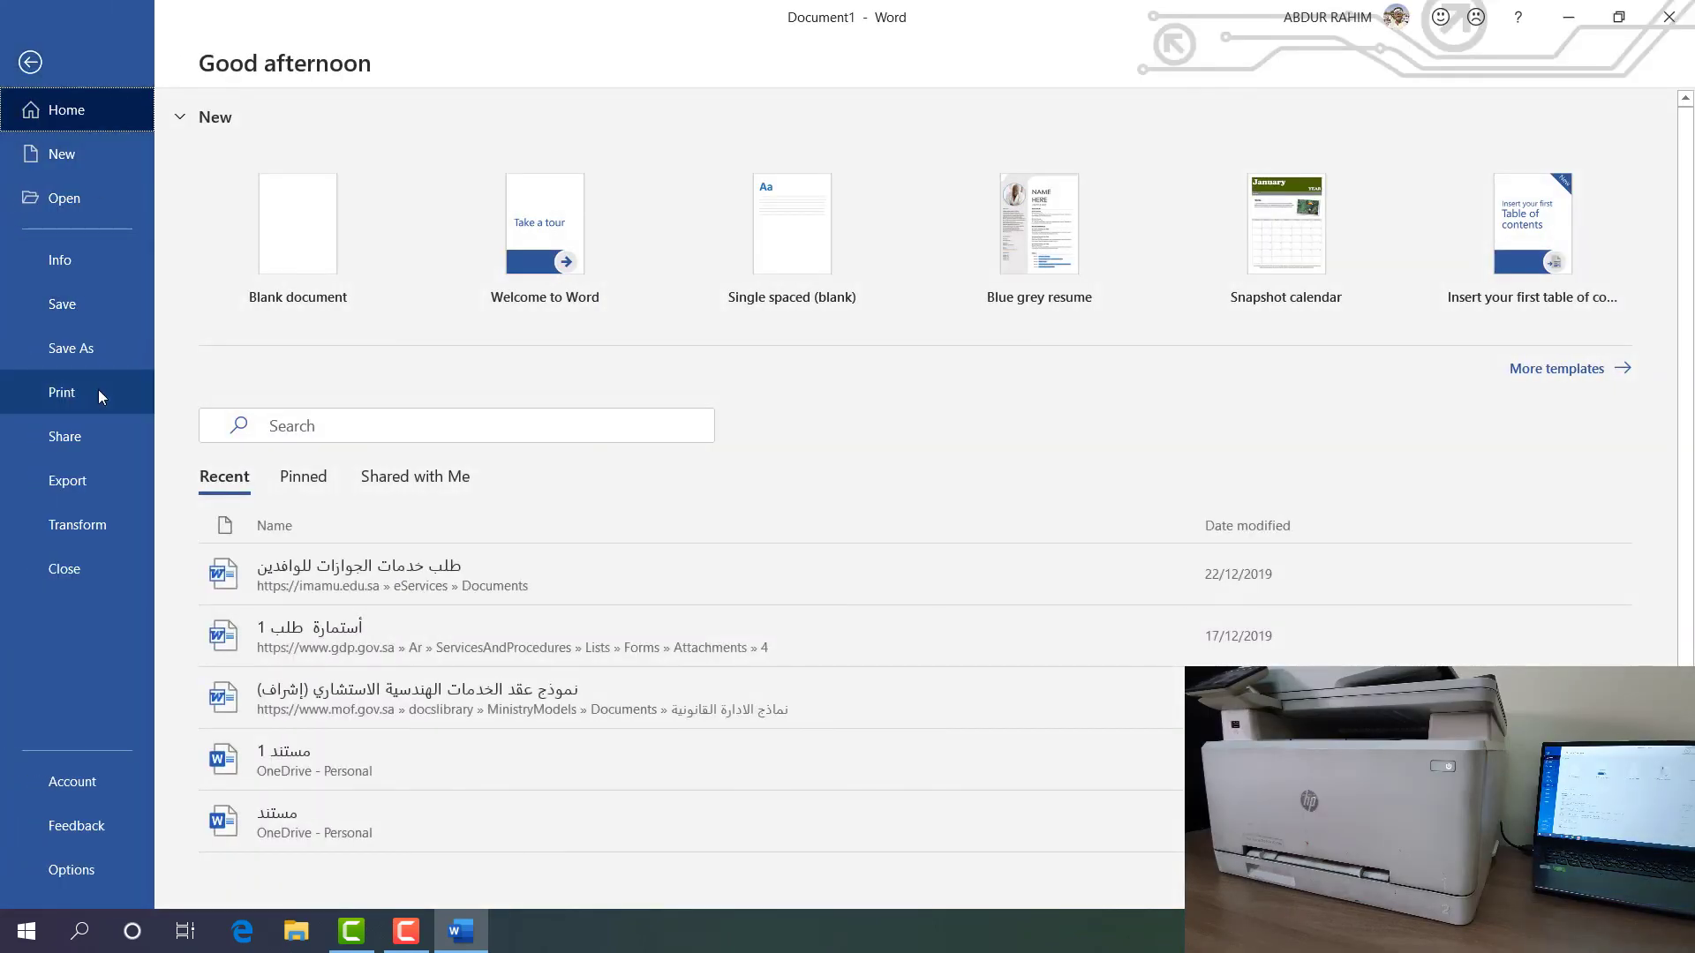
left_click(98, 392)
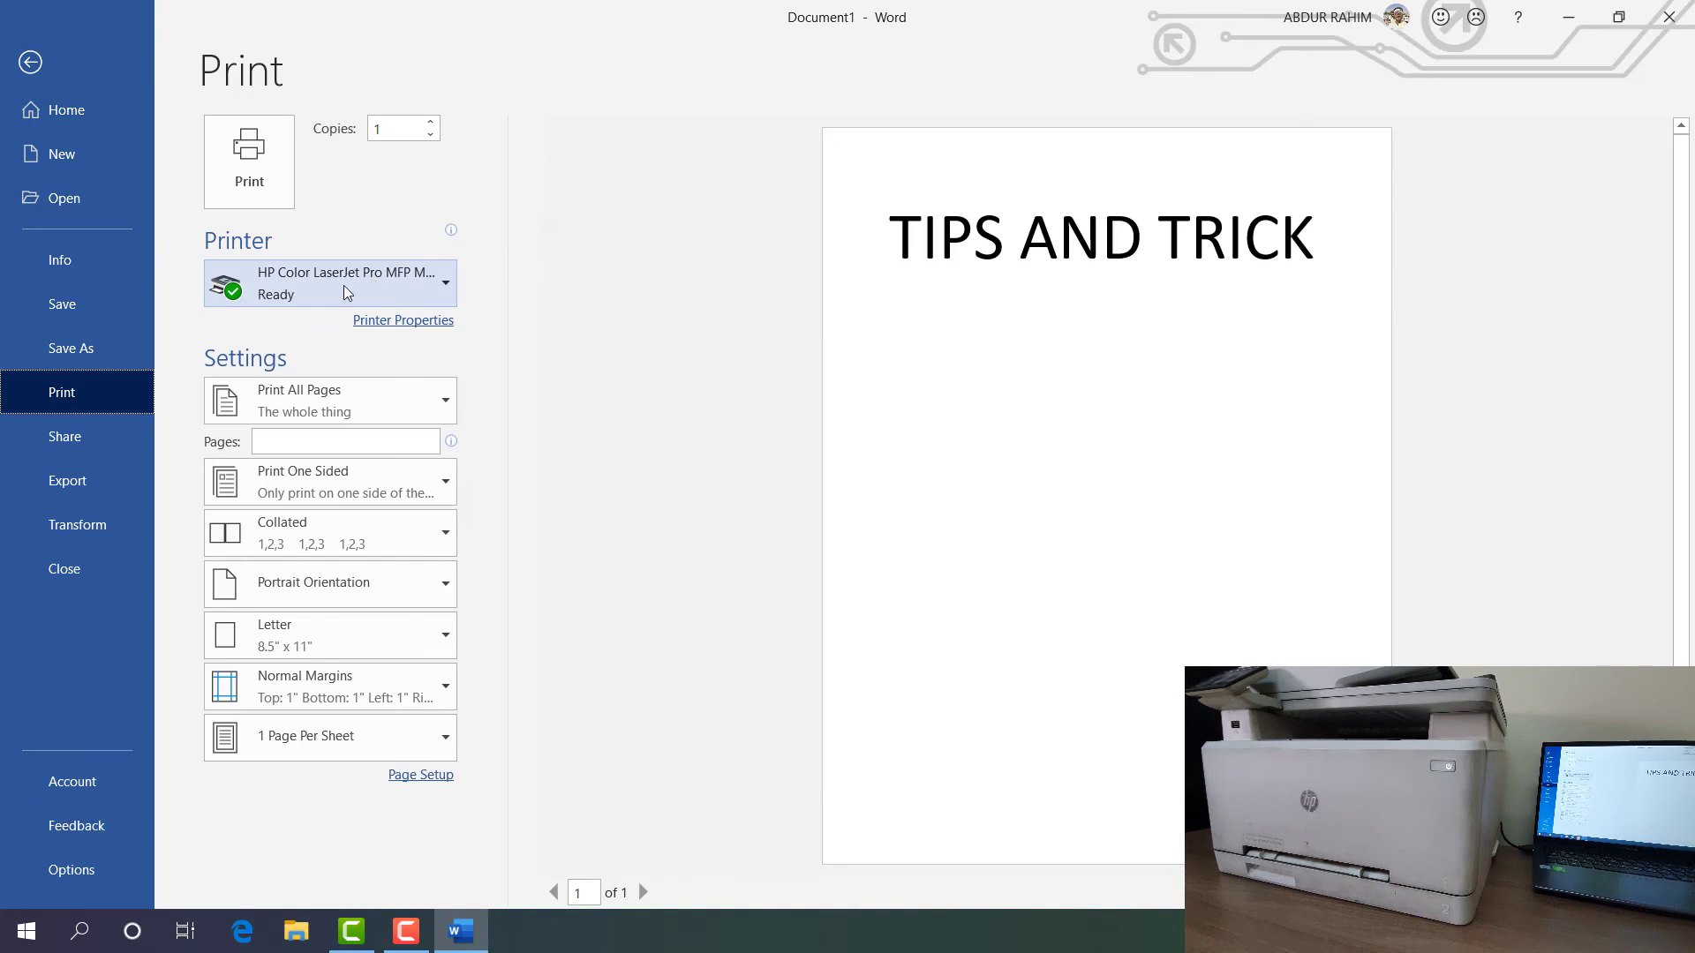
left_click(364, 287)
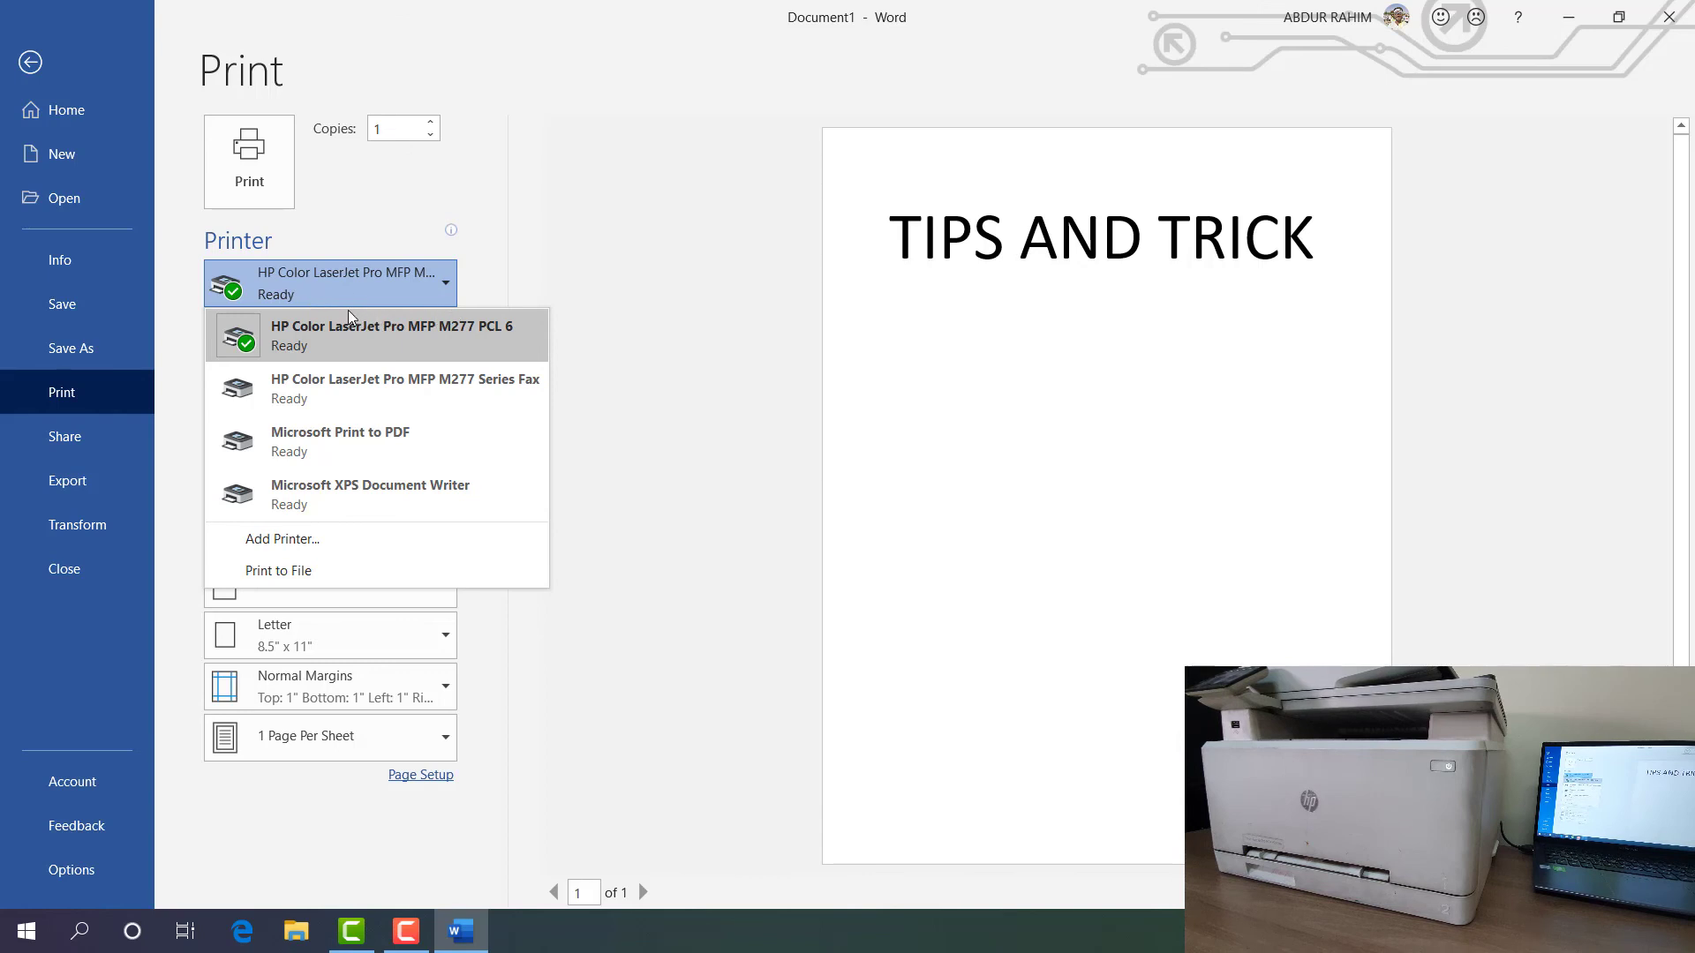
left_click(430, 281)
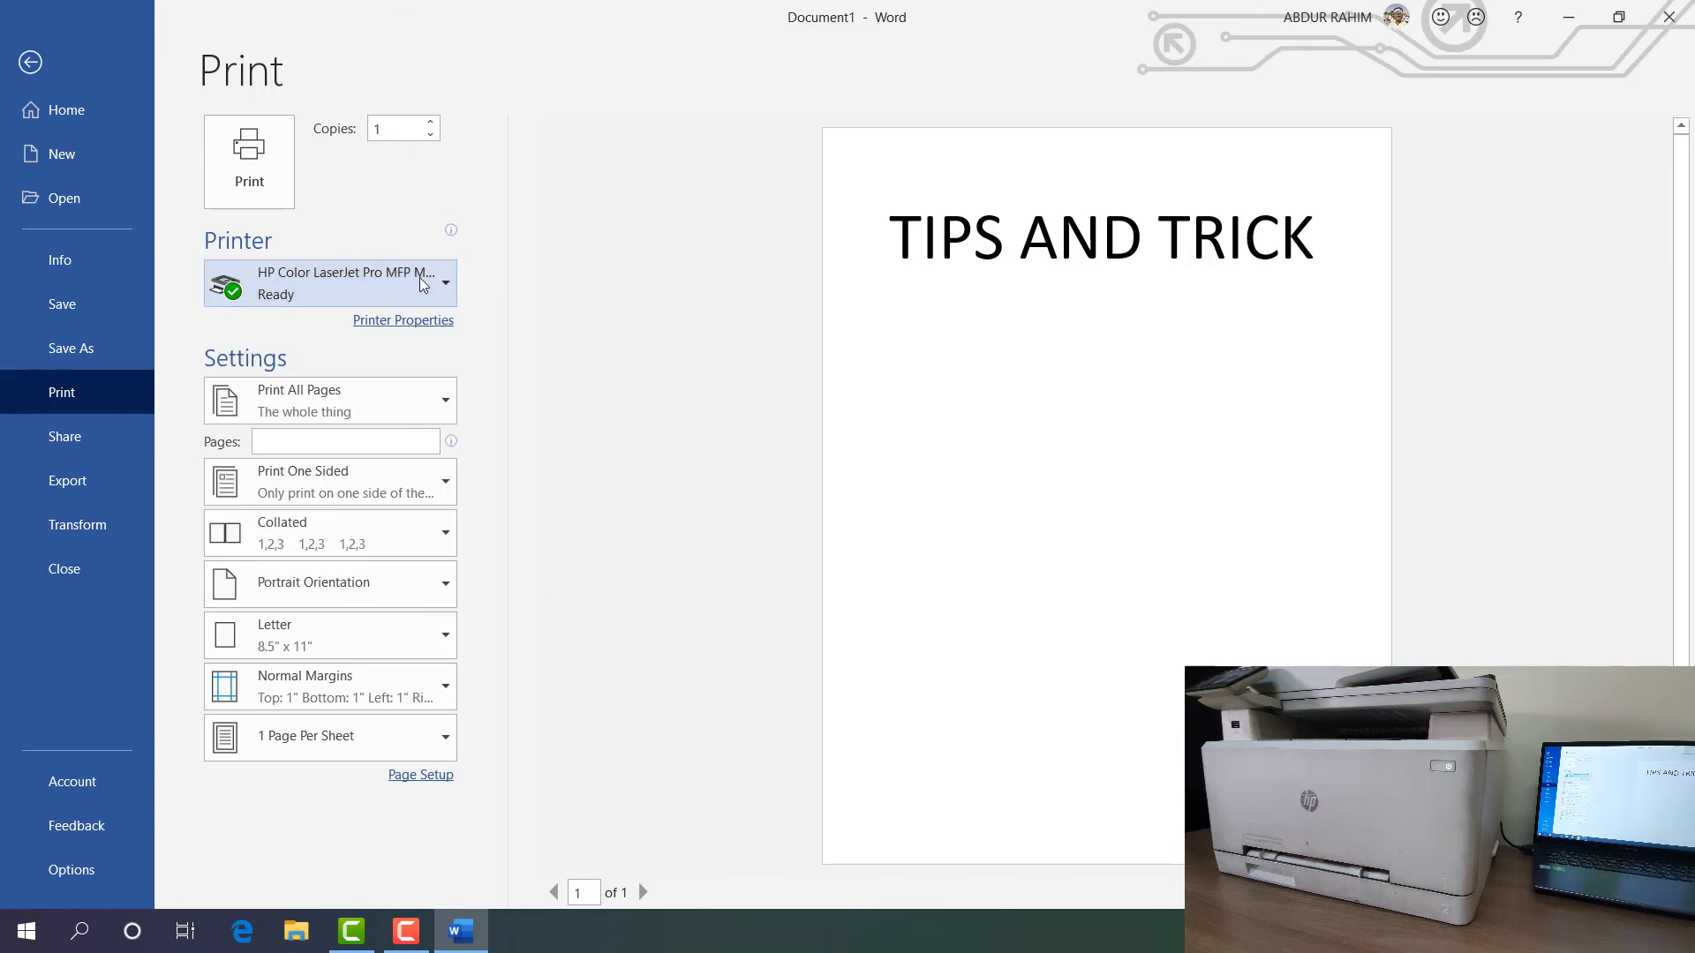
left_click(248, 155)
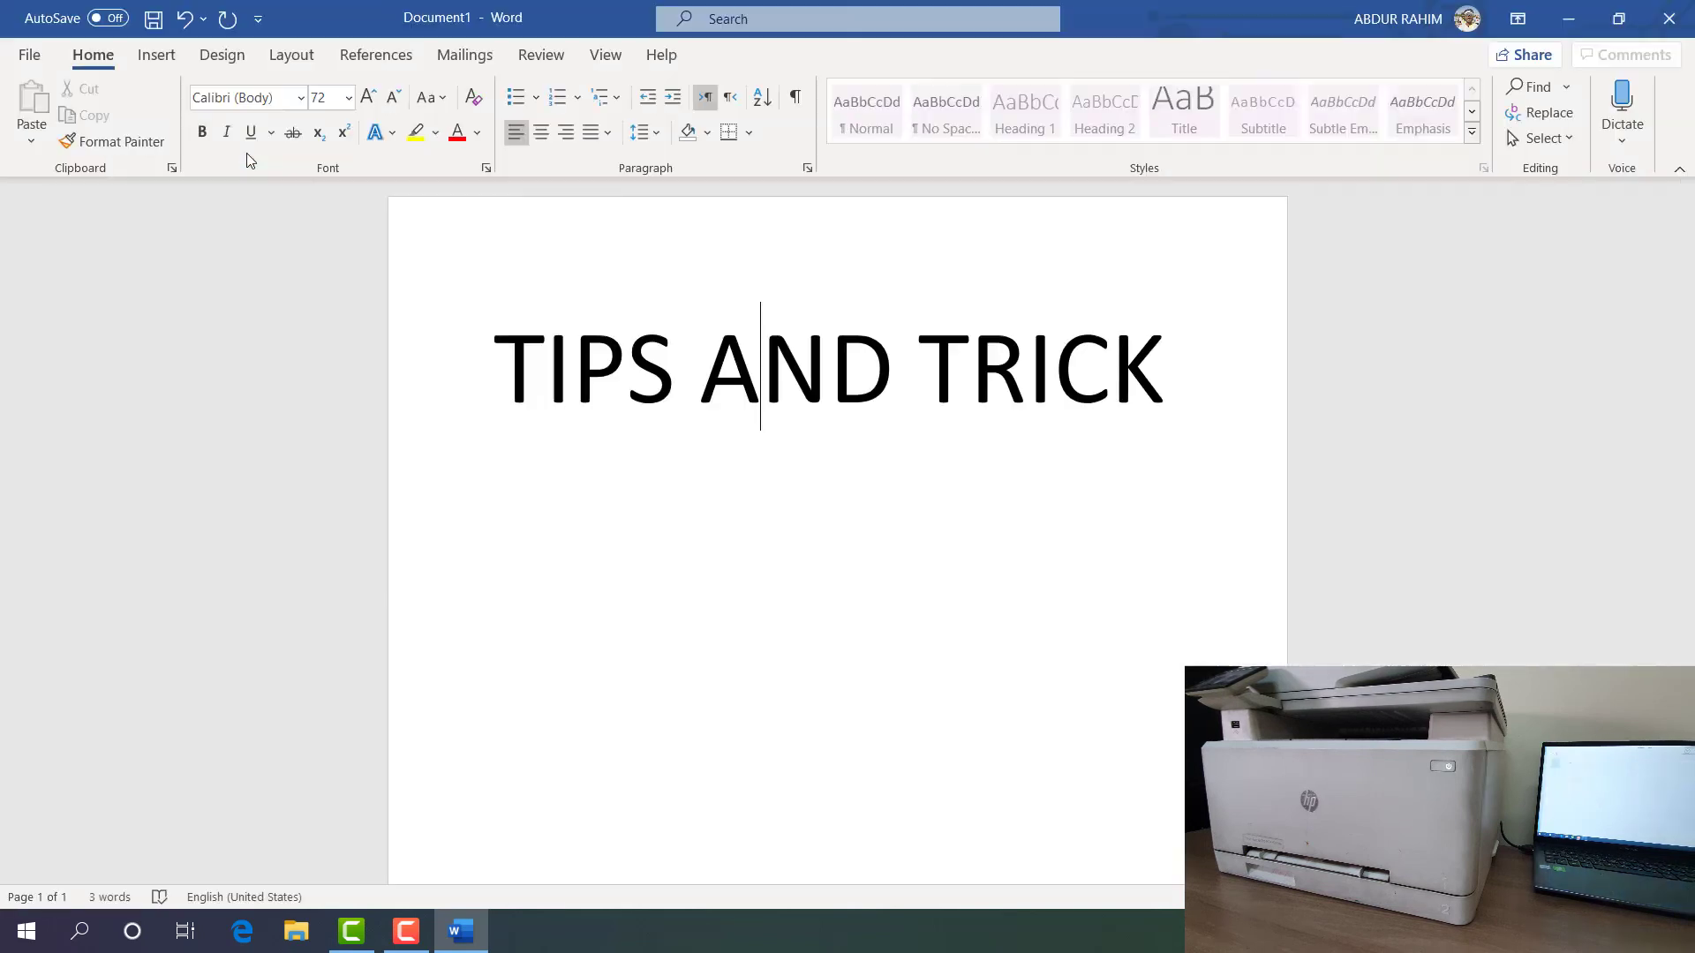